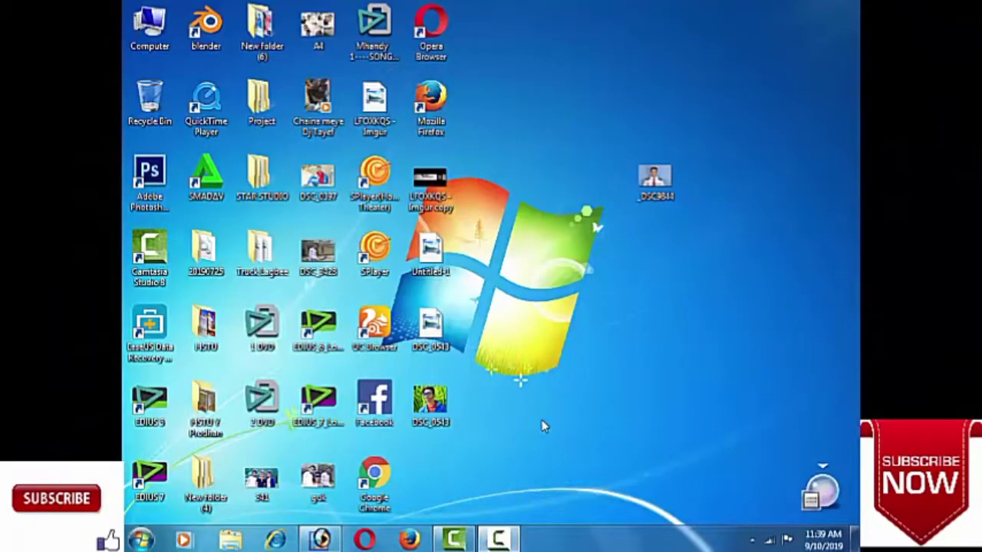
Refresh the Windows desktop and select the _DSC9844 photo file on it
{"action": "right_click", "coordinate": [558, 139]}
{"action": "left_click", "coordinate": [535, 131]}
{"action": "right_click", "coordinate": [537, 124]}
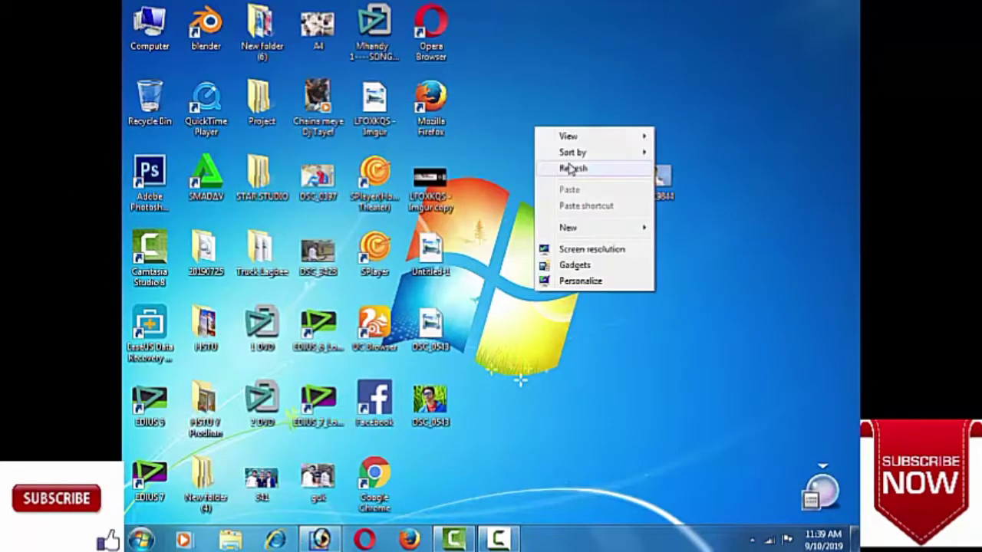
{"action": "left_click", "coordinate": [568, 168]}
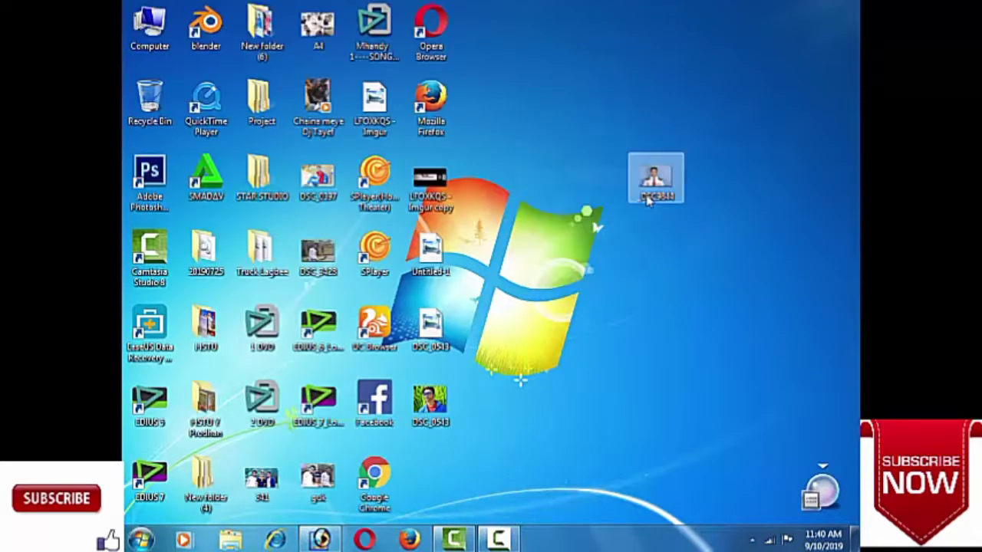
Open _DSC9844 from the Desktop in Photoshop and maximize its document window
{"action": "left_click", "coordinate": [322, 540]}
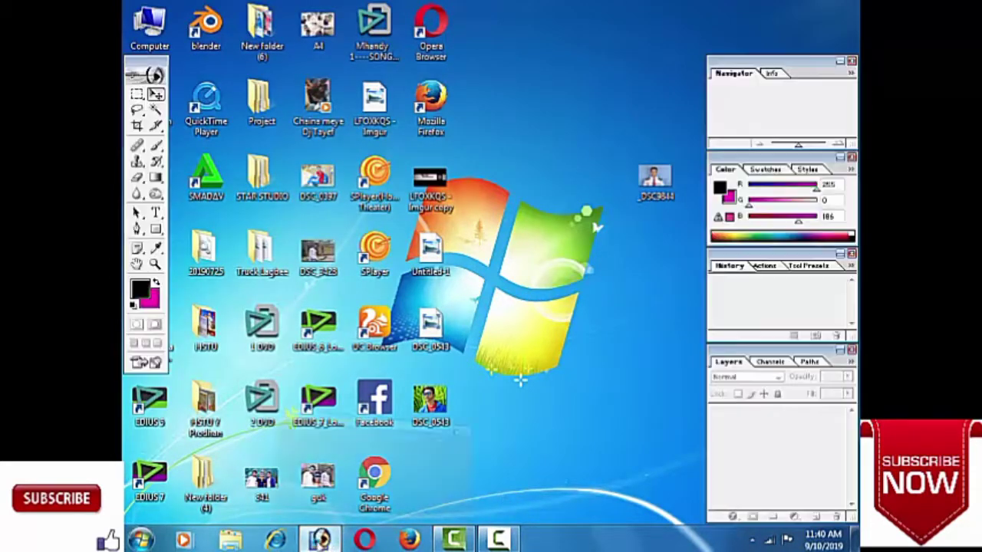
{"action": "left_click", "coordinate": [134, 21]}
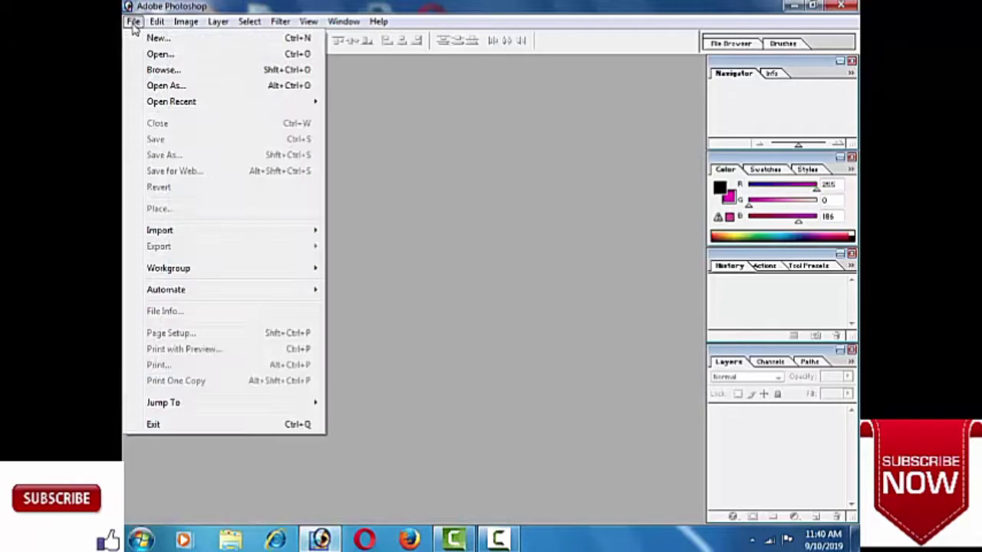
{"action": "left_click", "coordinate": [178, 55]}
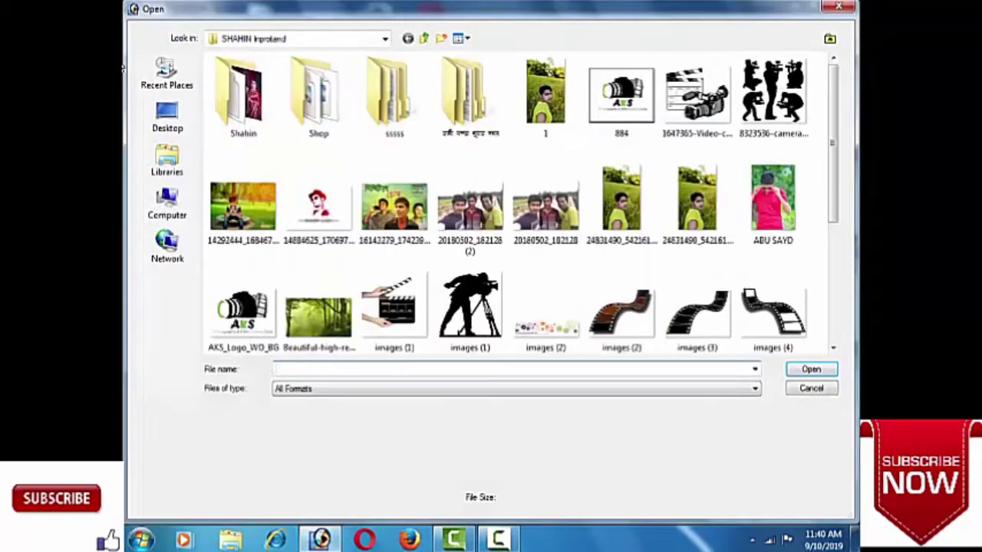
{"action": "left_click", "coordinate": [146, 115]}
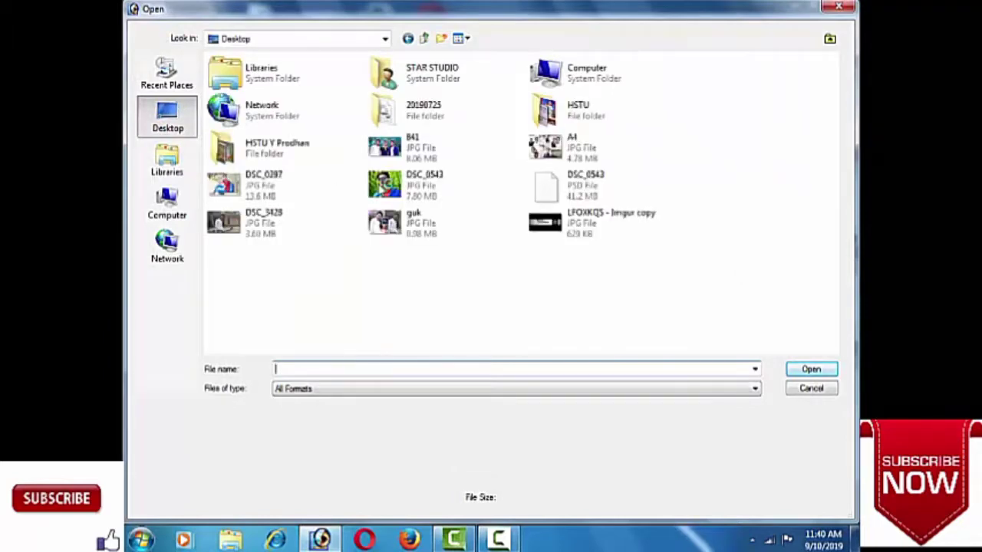
{"action": "left_click", "coordinate": [230, 222]}
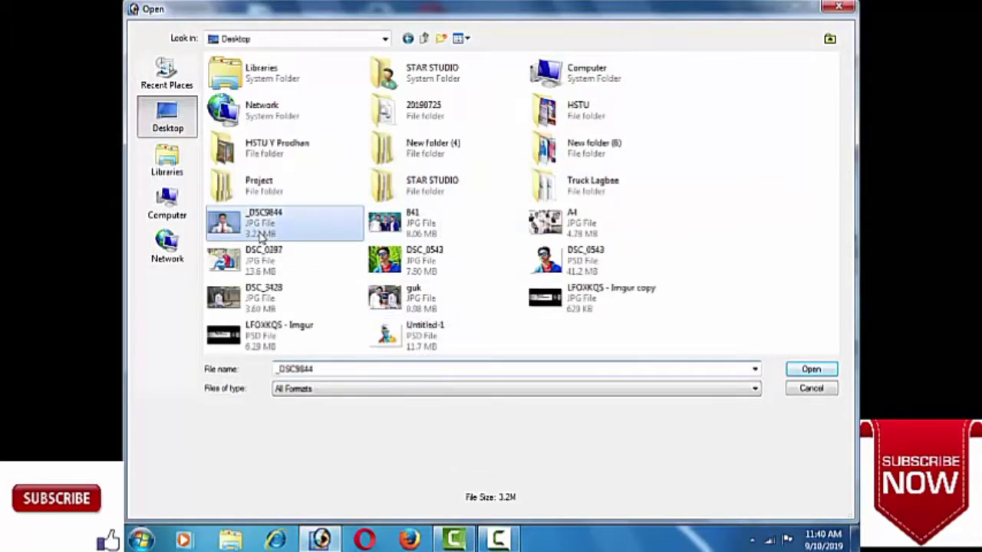
{"action": "left_click", "coordinate": [810, 369]}
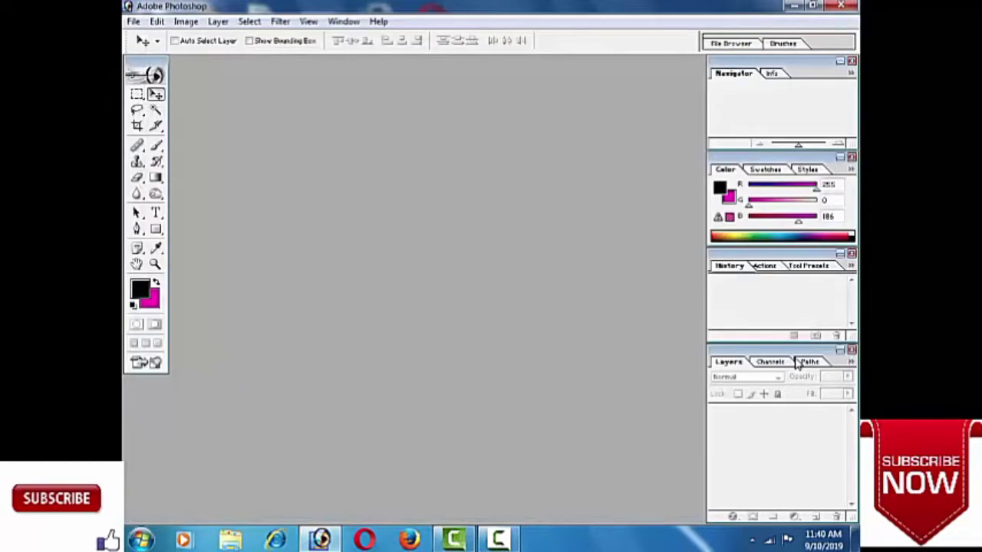
{"action": "left_click", "coordinate": [563, 69]}
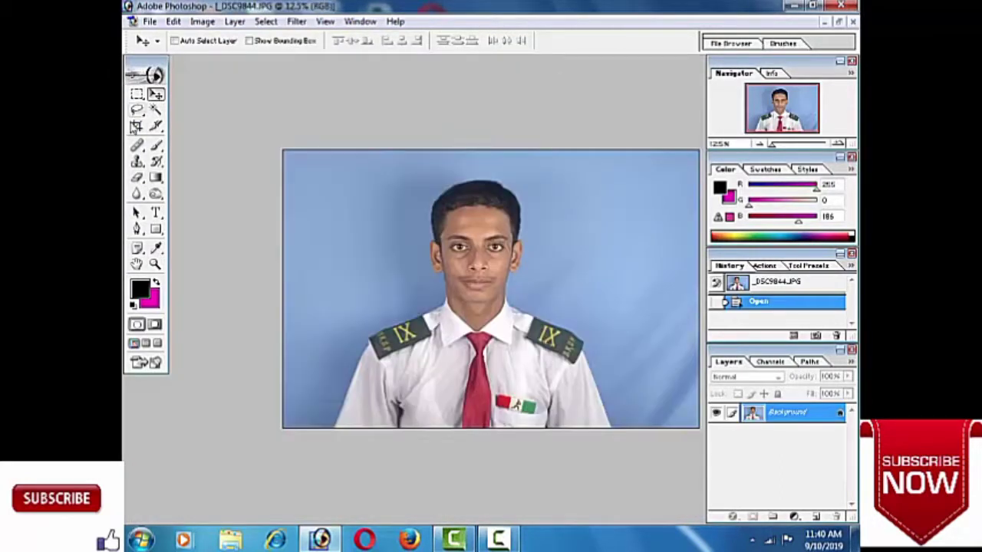
Set a 1.6 × 2 in, 300 pixels/inch crop box framing the face and shoulders
{"action": "left_click", "coordinate": [136, 125]}
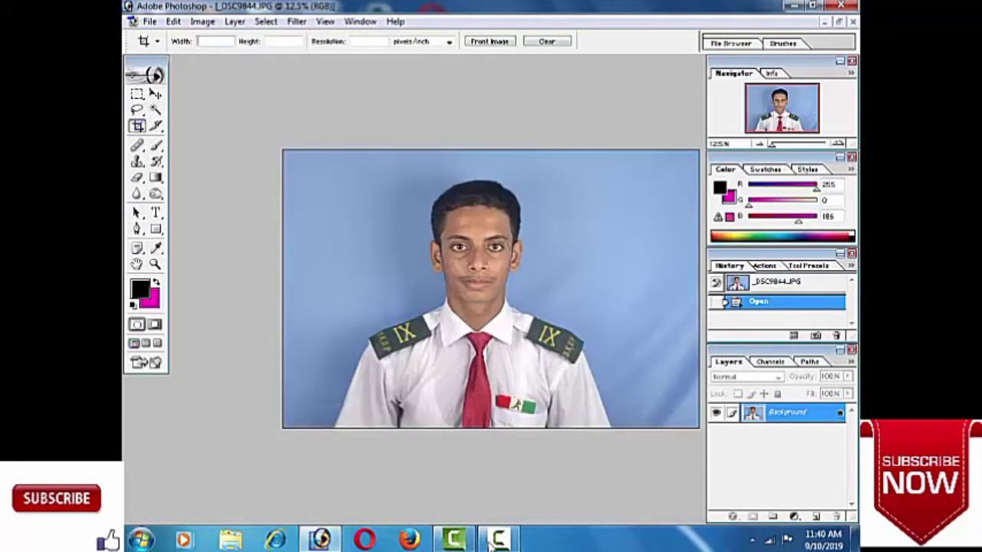
{"action": "left_click", "coordinate": [512, 540]}
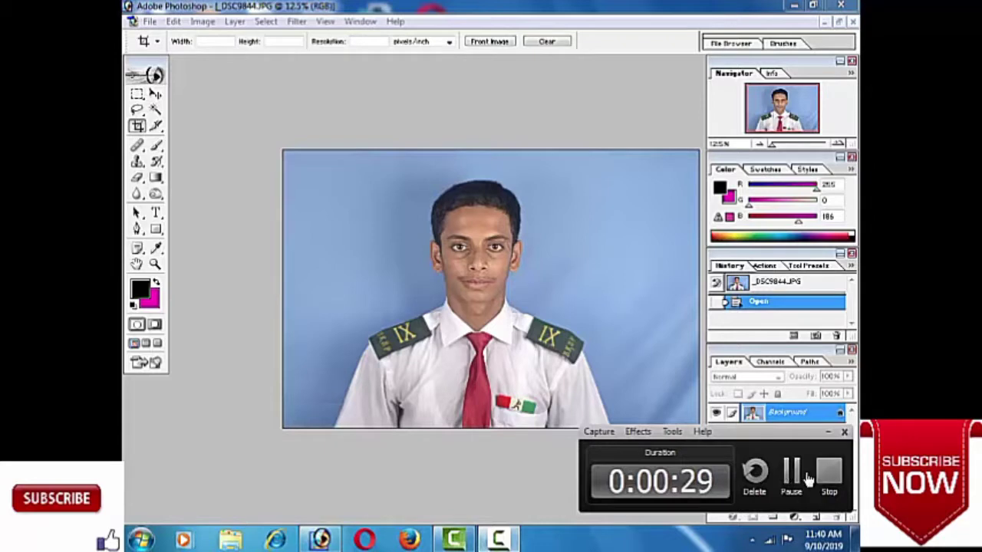
{"action": "left_click", "coordinate": [515, 541]}
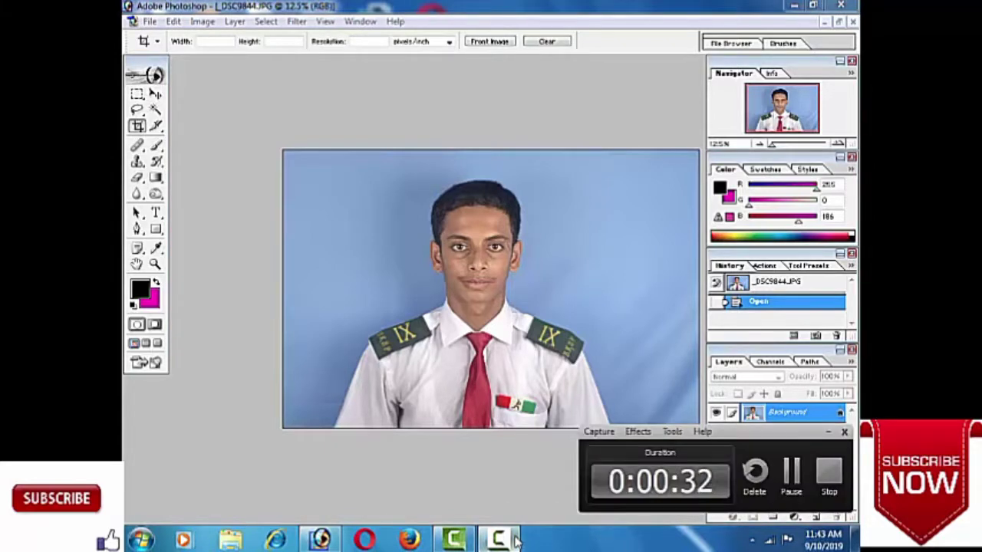
{"action": "left_click", "coordinate": [516, 541]}
{"action": "type", "text": "1"}
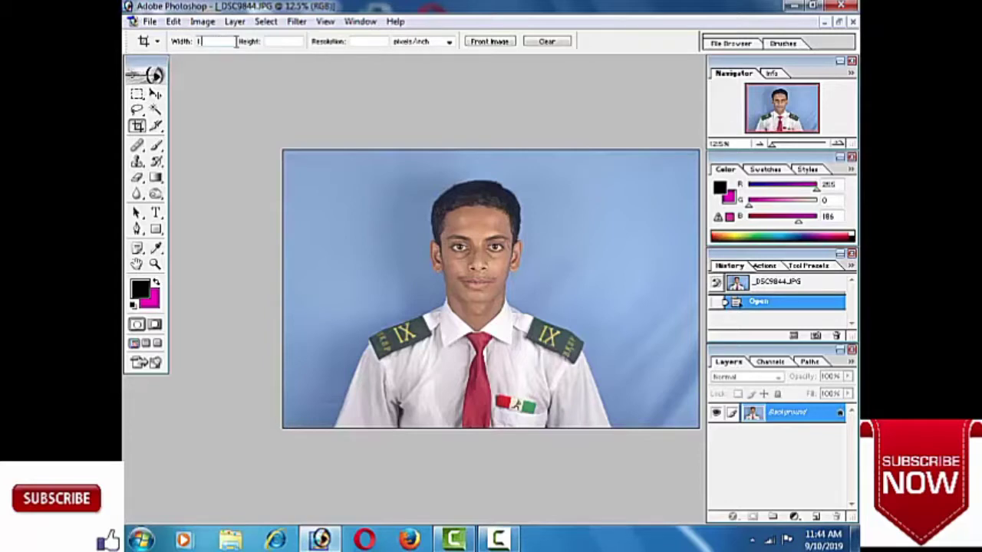
{"action": "type", "text": ".6"}
{"action": "left_click", "coordinate": [373, 43]}
{"action": "type", "text": "300"}
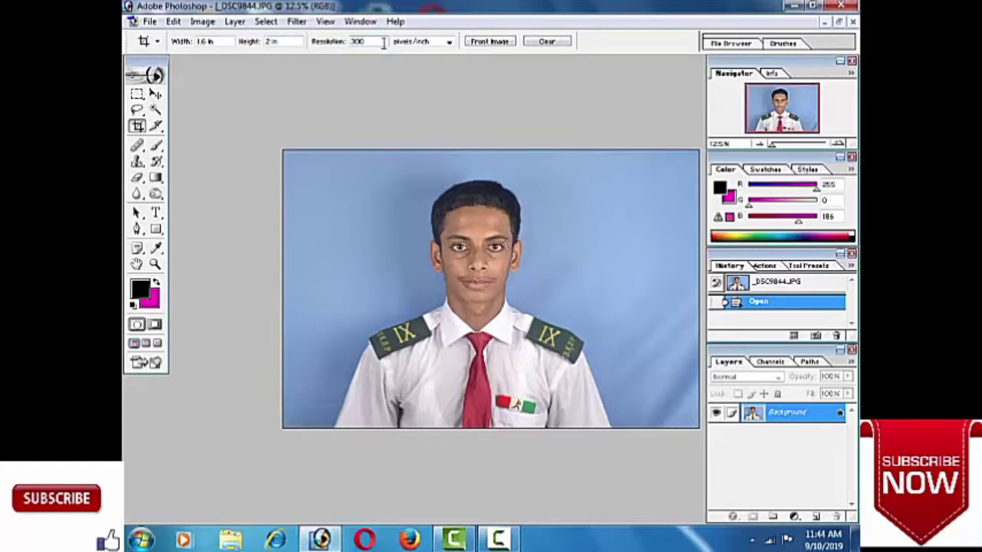
{"action": "left_click_drag", "start_coordinate": [396, 175], "coordinate": [603, 428]}
{"action": "left_click_drag", "start_coordinate": [512, 265], "coordinate": [510, 253]}
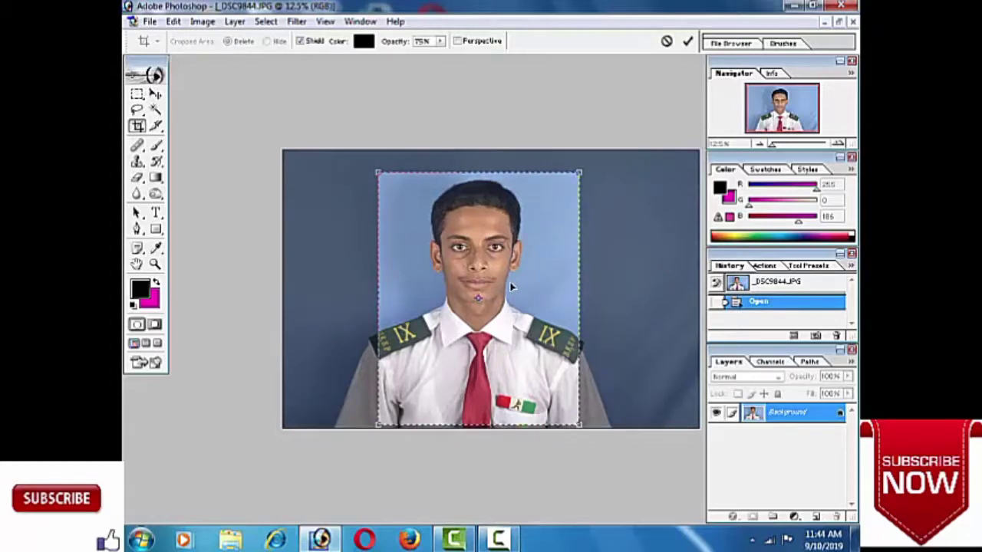
Apply the crop, enlarge the photo about 113%, straighten it, and trim to the canvas
{"action": "key", "text": "Return"}
{"action": "key", "text": "ctrl+0"}
{"action": "key", "text": "ctrl+0"}
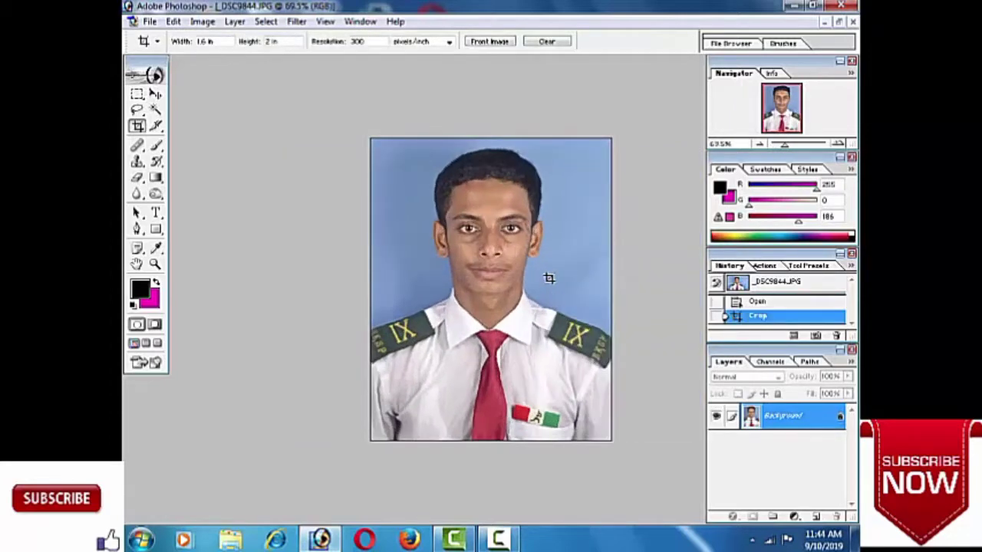
{"action": "key", "text": "ctrl+a"}
{"action": "key", "text": "ctrl+t"}
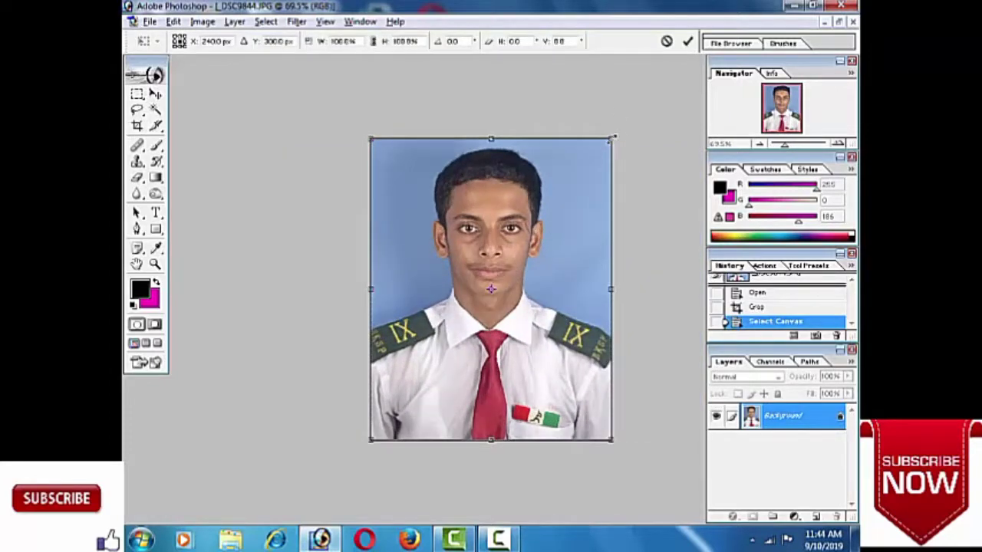
{"action": "left_click_drag", "start_coordinate": [613, 137], "coordinate": [627, 118]}
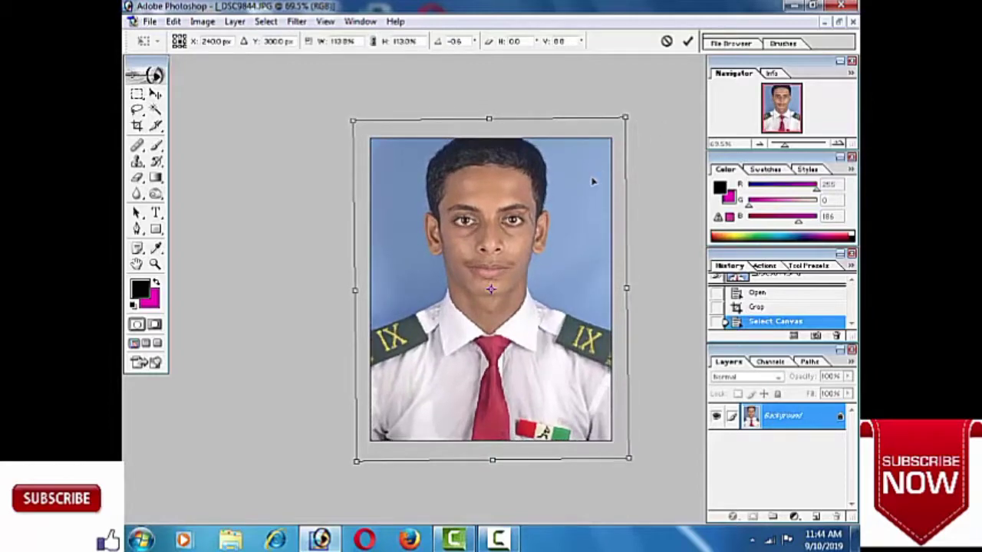
{"action": "left_click_drag", "start_coordinate": [592, 182], "coordinate": [595, 184]}
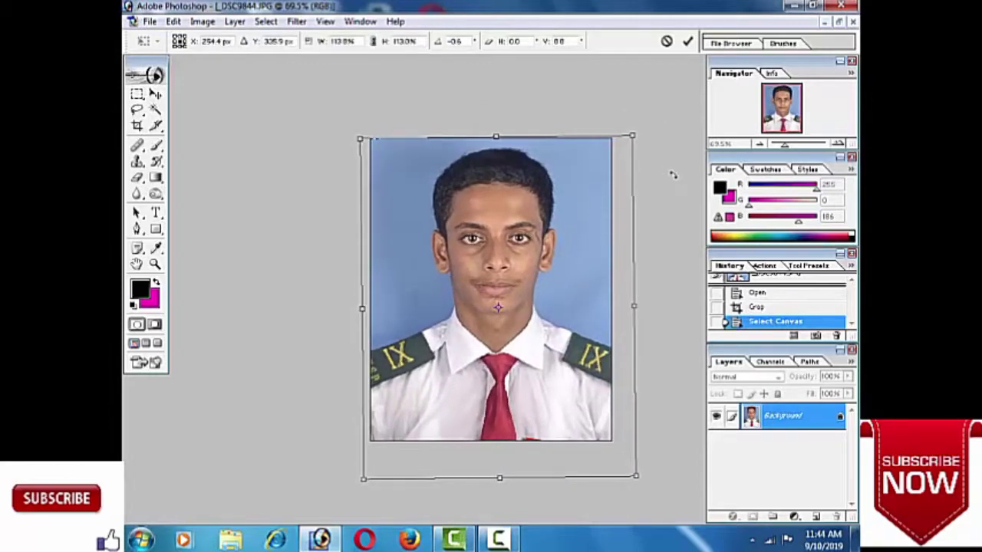
{"action": "left_click_drag", "start_coordinate": [670, 176], "coordinate": [661, 169]}
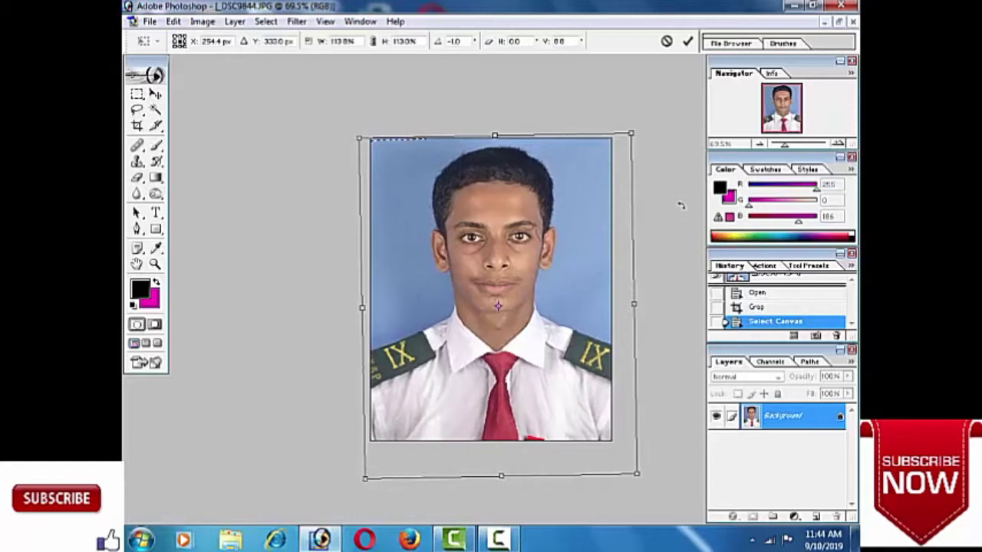
{"action": "key", "text": "Return"}
{"action": "key", "text": "c"}
{"action": "key", "text": "ctrl+d"}
{"action": "key", "text": "Return"}
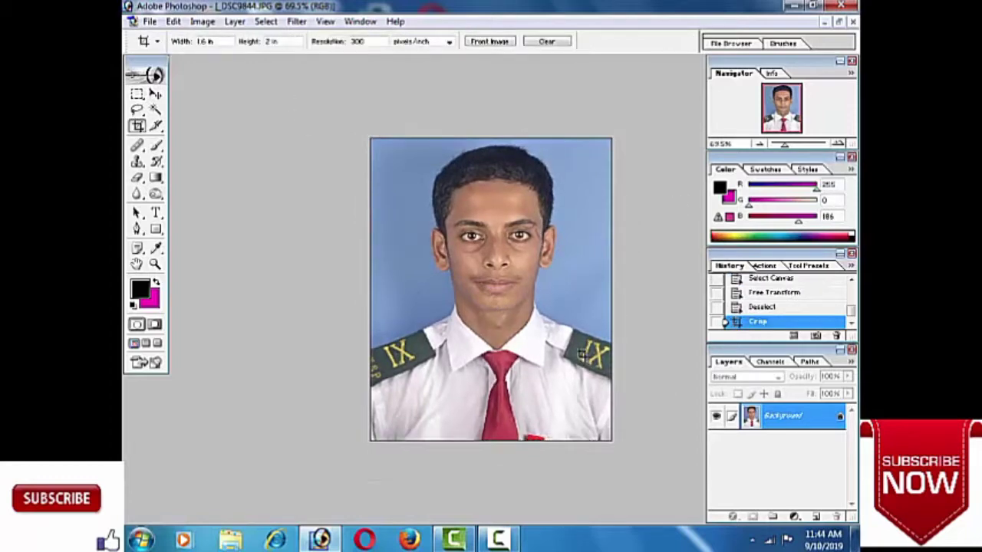
Save the photo as a maximum-quality JPEG, zoom in on the face, and open Levels
{"action": "key", "text": "ctrl+s"}
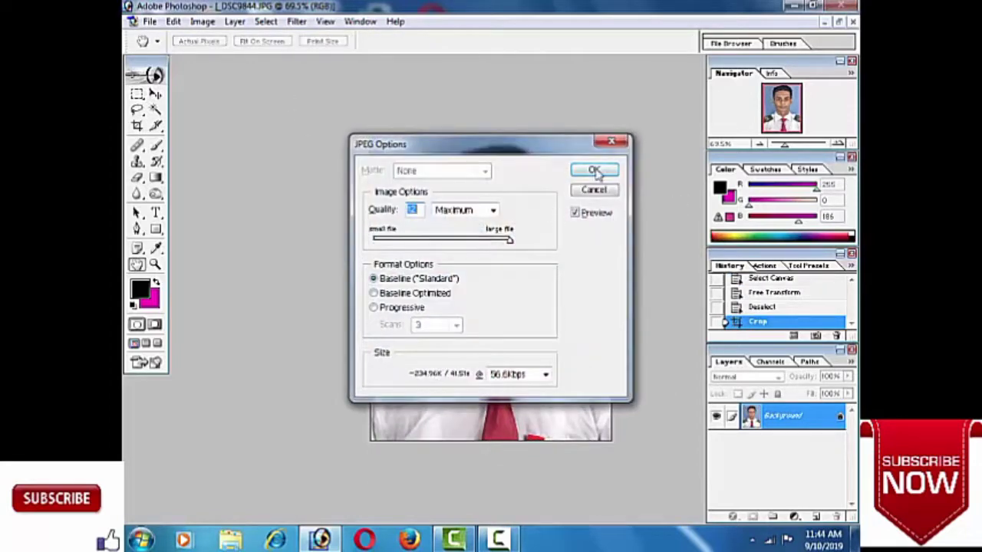
{"action": "left_click", "coordinate": [596, 172]}
{"action": "key", "text": "ctrl+plus"}
{"action": "left_click_drag", "start_coordinate": [508, 298], "coordinate": [544, 229]}
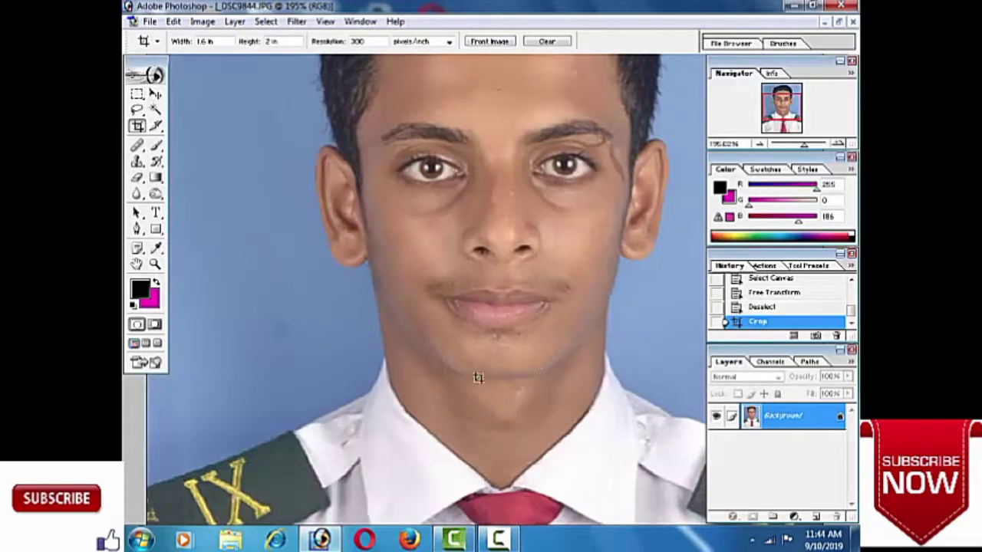
{"action": "key", "text": "i"}
{"action": "key", "text": "ctrl+l"}
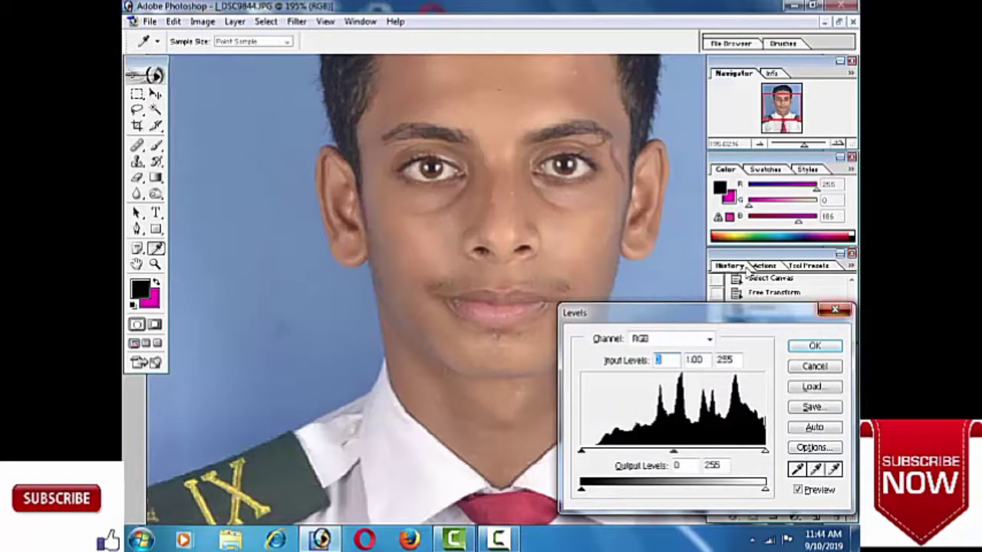
Apply Selective Color, deepening the Blacks slightly, with Colors finally set to Neutrals
{"action": "left_click", "coordinate": [203, 21]}
{"action": "mouse_move", "coordinate": [235, 60]}
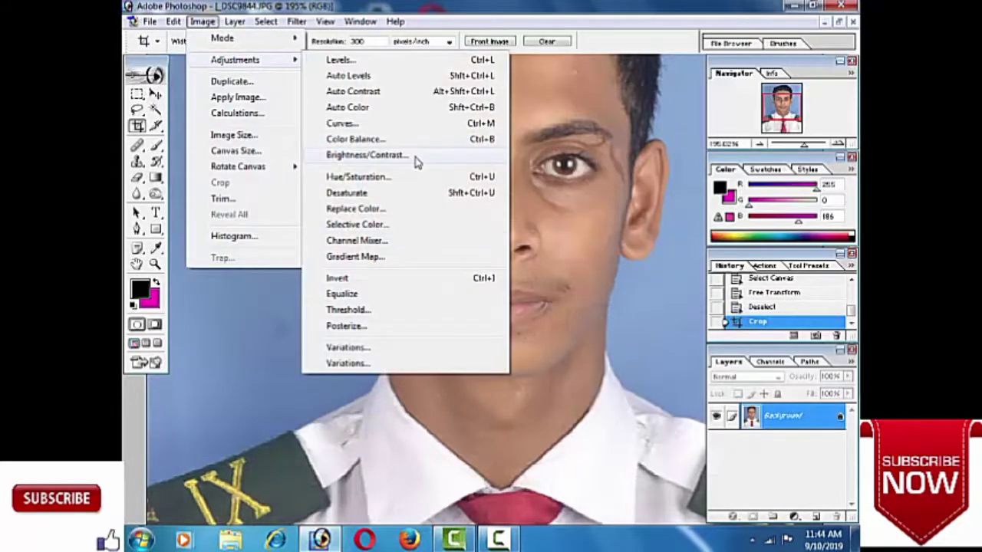
{"action": "left_click", "coordinate": [401, 224]}
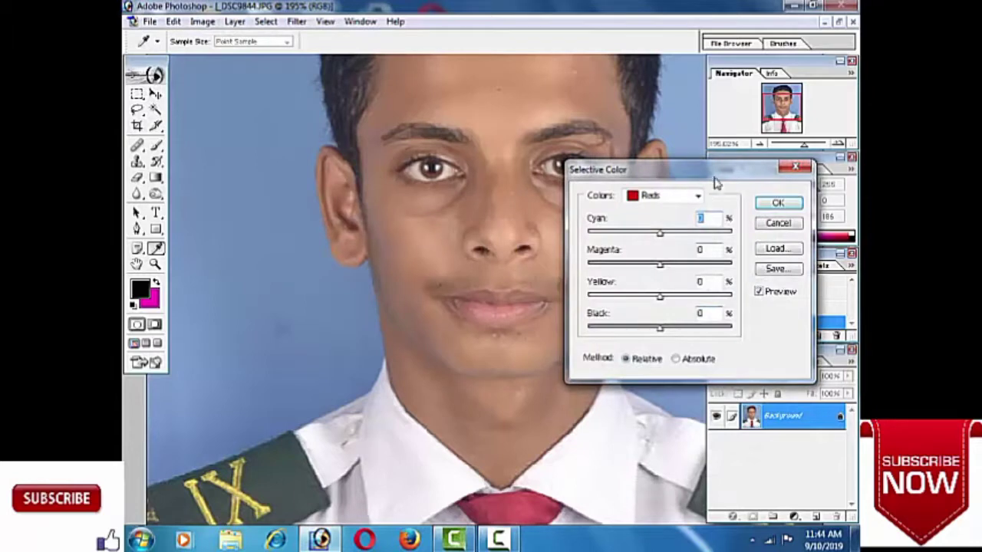
{"action": "left_click_drag", "start_coordinate": [715, 182], "coordinate": [770, 192]}
{"action": "left_click", "coordinate": [720, 206]}
{"action": "left_click", "coordinate": [713, 229]}
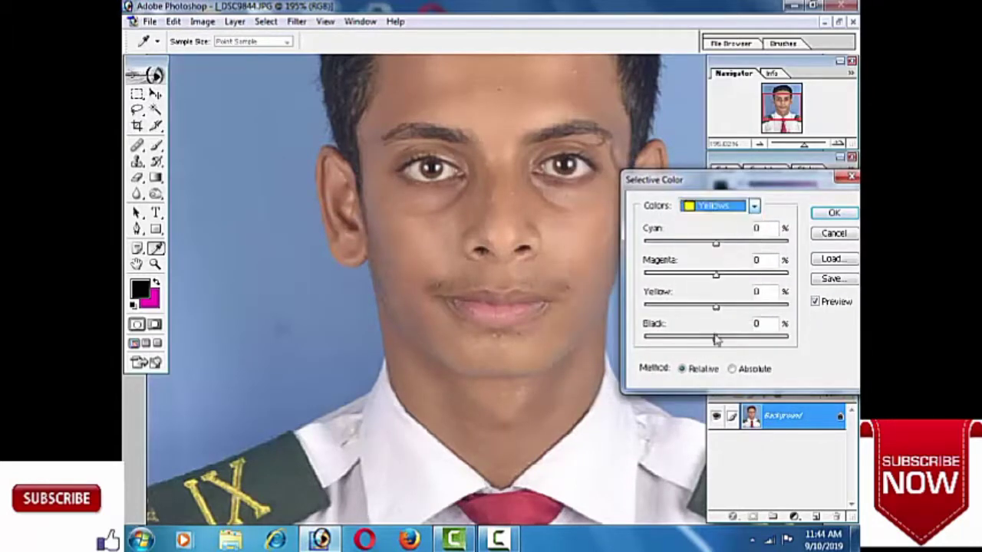
{"action": "left_click", "coordinate": [717, 206]}
{"action": "left_click", "coordinate": [713, 307]}
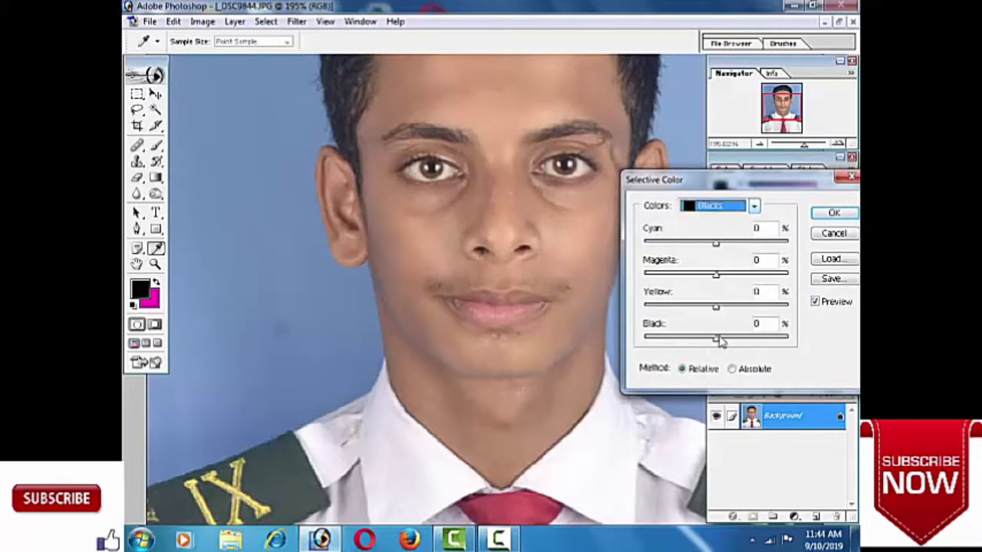
{"action": "left_click_drag", "start_coordinate": [719, 342], "coordinate": [737, 342]}
{"action": "left_click", "coordinate": [721, 206]}
{"action": "left_click", "coordinate": [713, 299]}
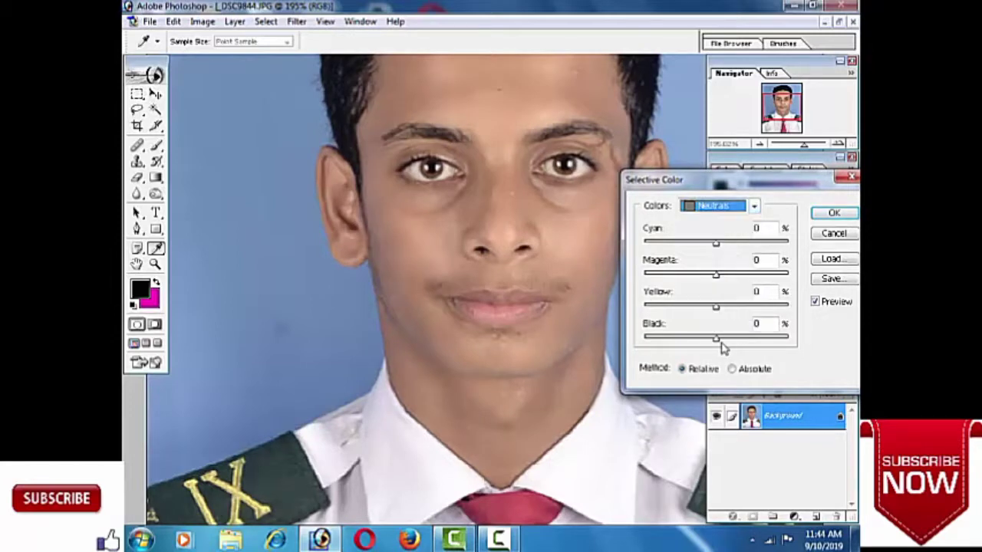
{"action": "key", "text": "Return"}
Apply Brightness/Contrast with brightness about +18 and contrast +4
{"action": "left_click", "coordinate": [203, 21]}
{"action": "mouse_move", "coordinate": [235, 59]}
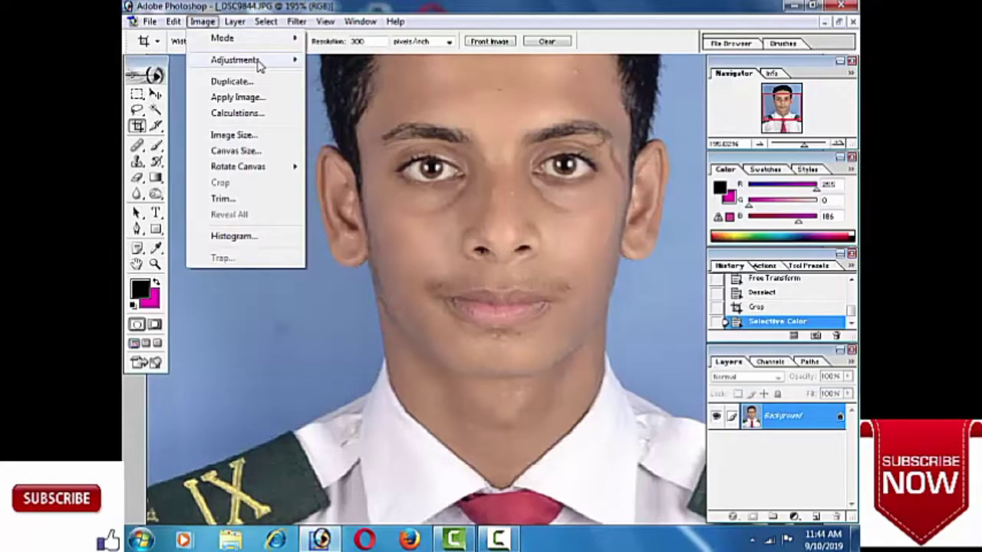
{"action": "left_click", "coordinate": [429, 155]}
{"action": "left_click_drag", "start_coordinate": [519, 231], "coordinate": [773, 245]}
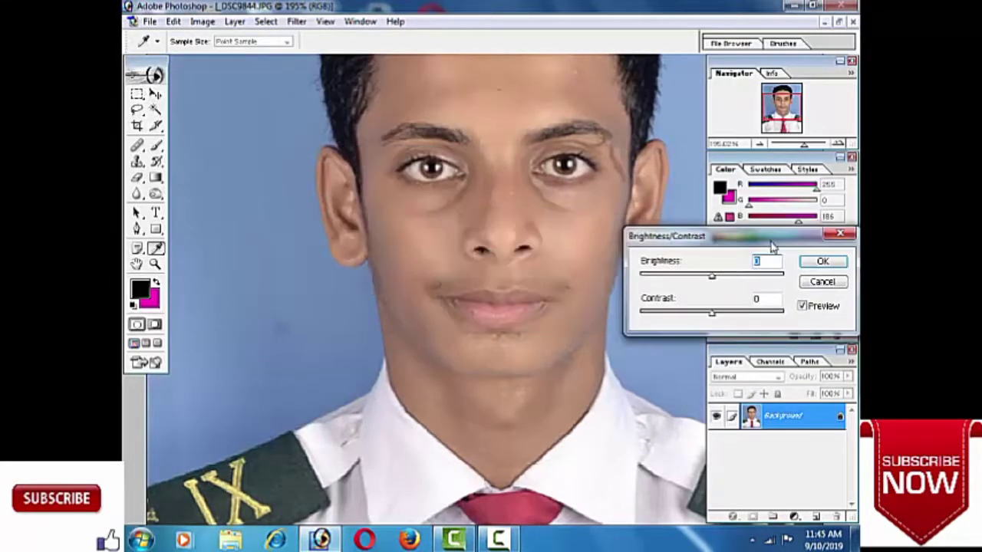
{"action": "left_click_drag", "start_coordinate": [741, 282], "coordinate": [733, 278]}
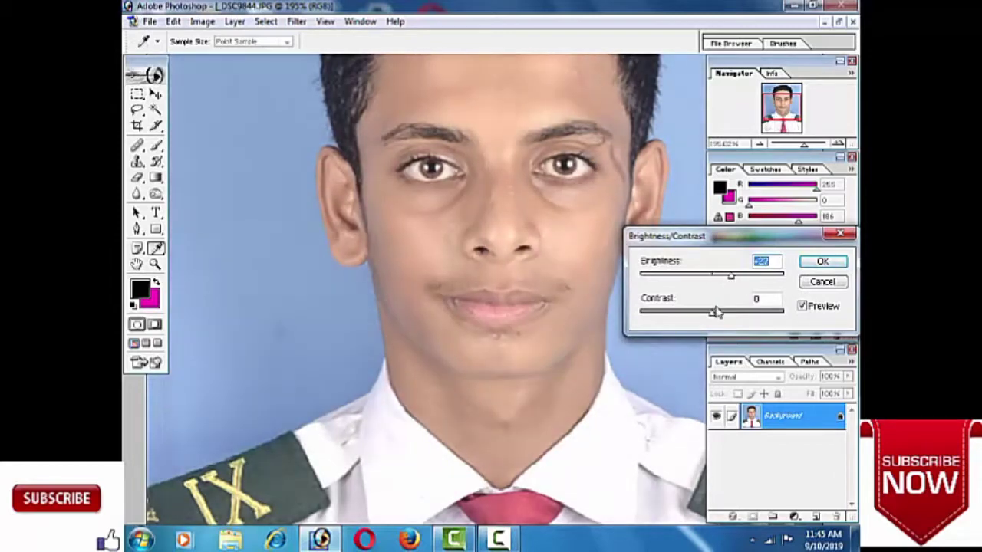
{"action": "left_click_drag", "start_coordinate": [719, 318], "coordinate": [713, 317]}
{"action": "left_click_drag", "start_coordinate": [734, 279], "coordinate": [726, 280]}
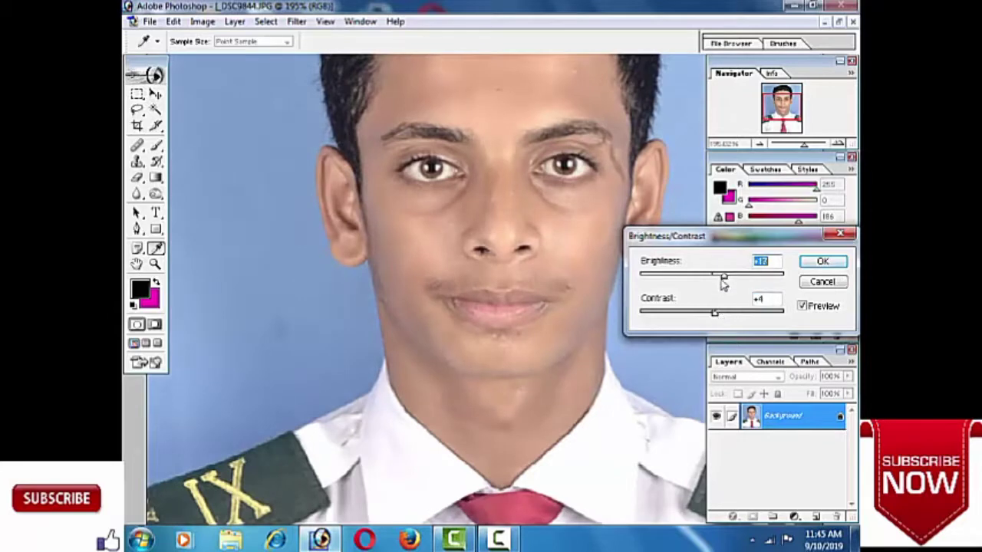
{"action": "left_click", "coordinate": [822, 263]}
Choose a smaller brush and sample the forehead skin tone as background colour
{"action": "key", "text": "c"}
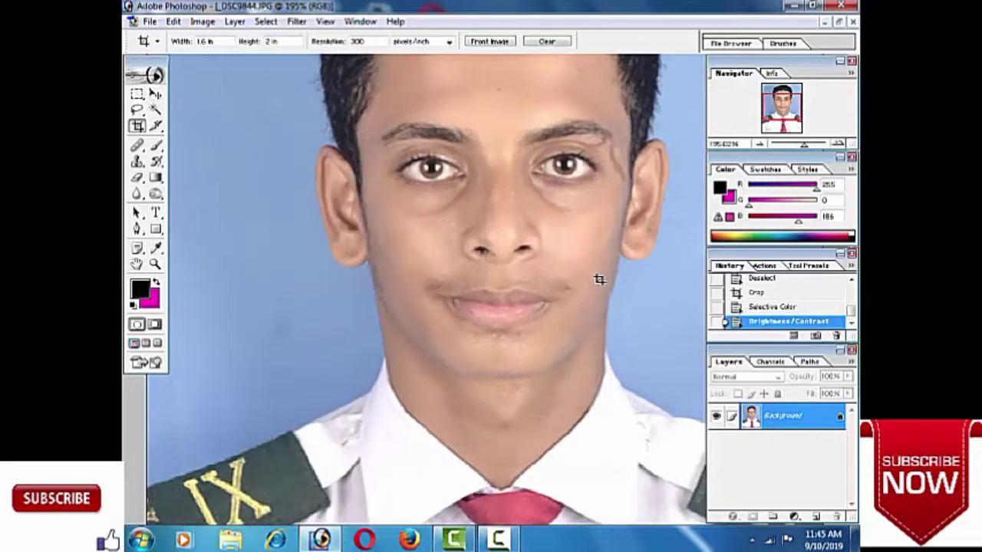
{"action": "scroll", "coordinate": [598, 276], "scroll_direction": "down", "scroll_amount": 2}
{"action": "scroll", "coordinate": [598, 276], "scroll_direction": "up", "scroll_amount": 3}
{"action": "scroll", "coordinate": [580, 256], "scroll_direction": "down", "scroll_amount": 1}
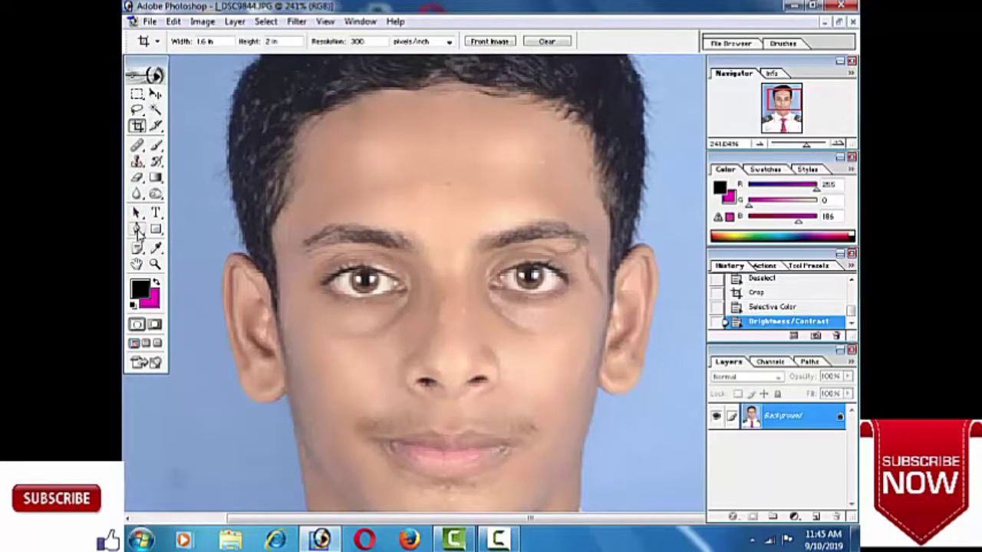
{"action": "key", "text": "b"}
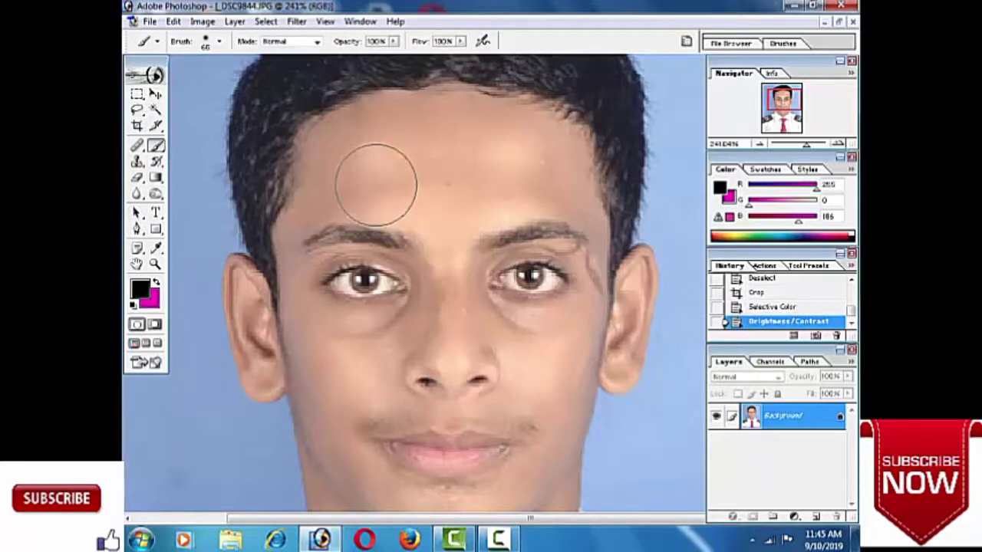
{"action": "key", "text": "bracketleft"}
{"action": "key", "text": "bracketleft"}
{"action": "key", "text": "bracketleft"}
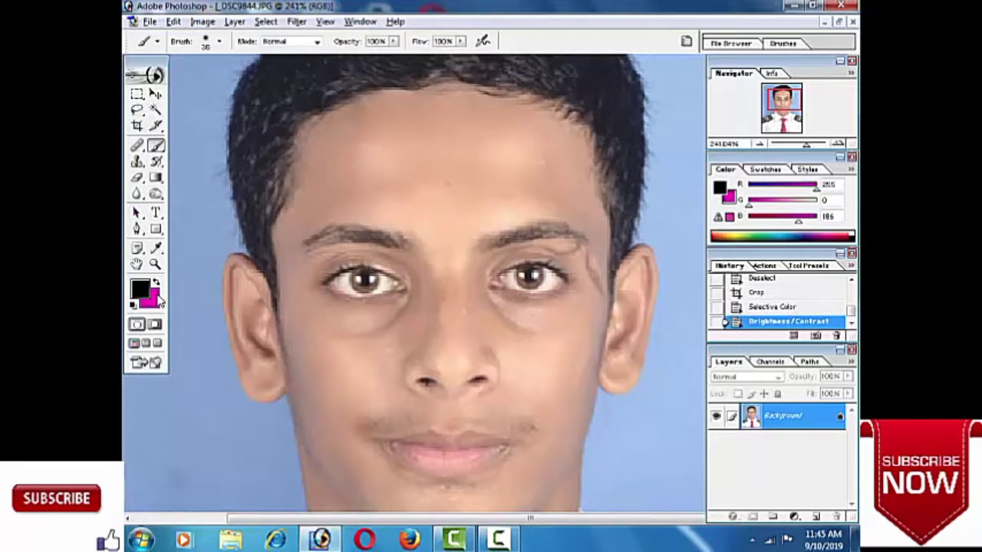
{"action": "left_click", "coordinate": [158, 301]}
{"action": "left_click_drag", "start_coordinate": [518, 147], "coordinate": [841, 258]}
{"action": "left_click", "coordinate": [448, 213]}
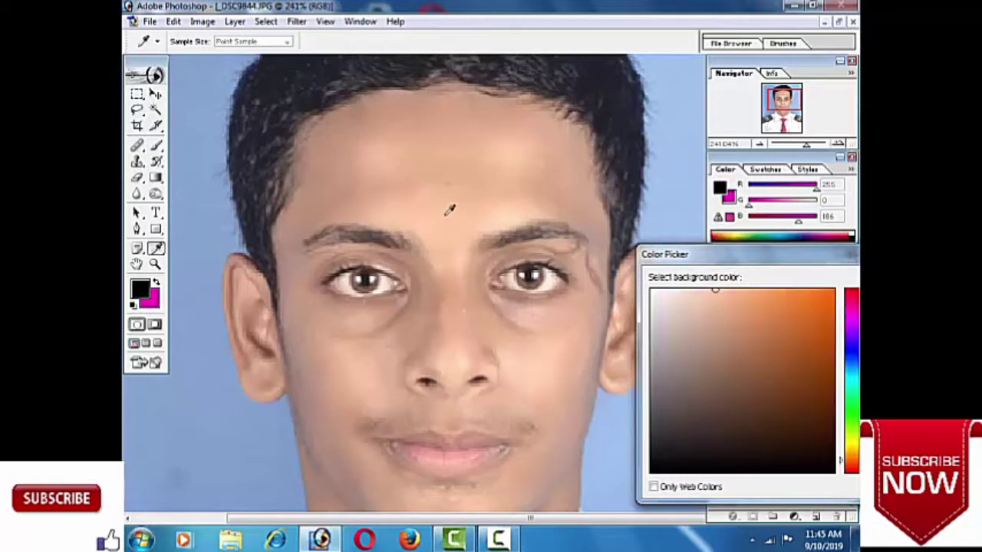
{"action": "key", "text": "Return"}
Make the skin tone the foreground colour and paint soft 38% strokes over the forehead
{"action": "left_click_drag", "start_coordinate": [454, 193], "coordinate": [377, 193]}
{"action": "key", "text": "ctrl+z"}
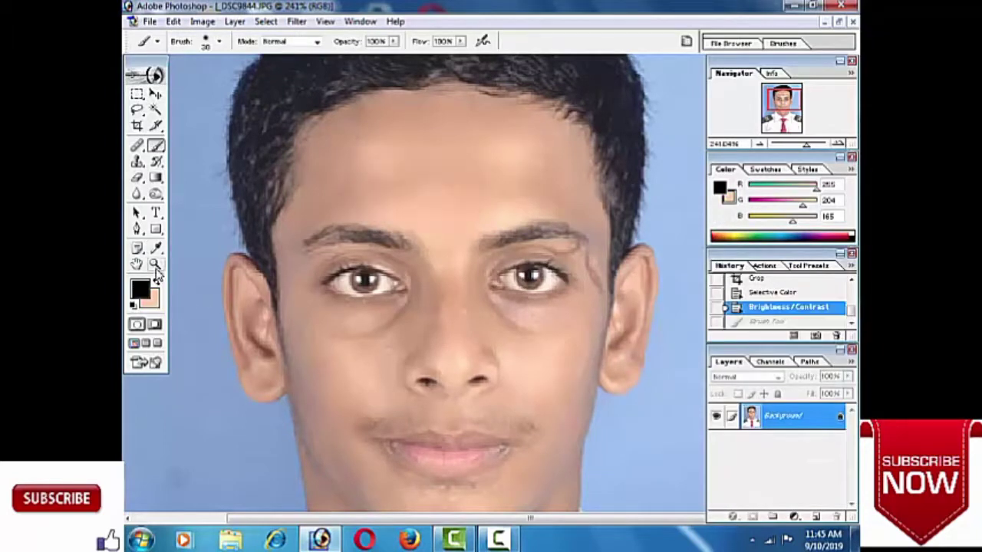
{"action": "left_click", "coordinate": [156, 282]}
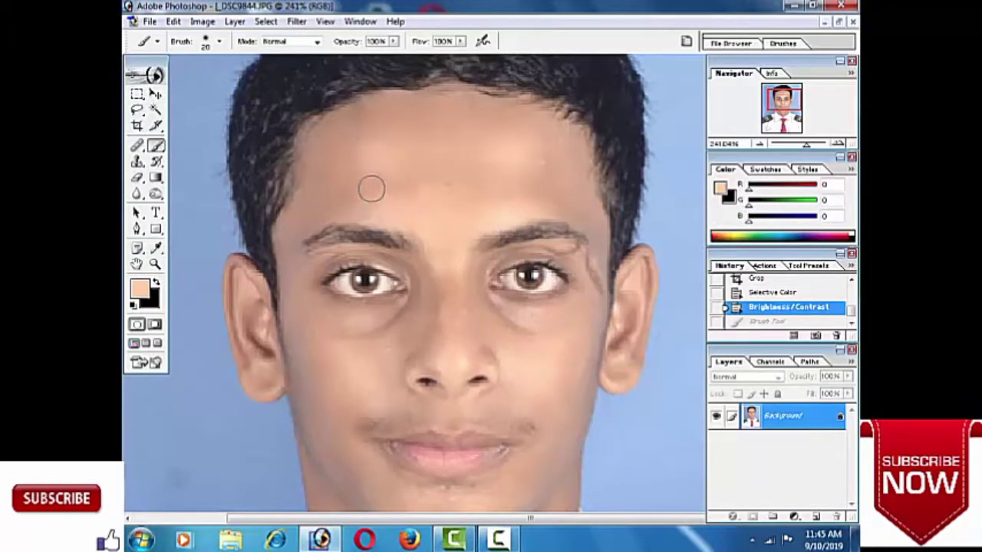
{"action": "left_click_drag", "start_coordinate": [371, 189], "coordinate": [342, 194]}
{"action": "key", "text": "ctrl+z"}
{"action": "type", "text": "38"}
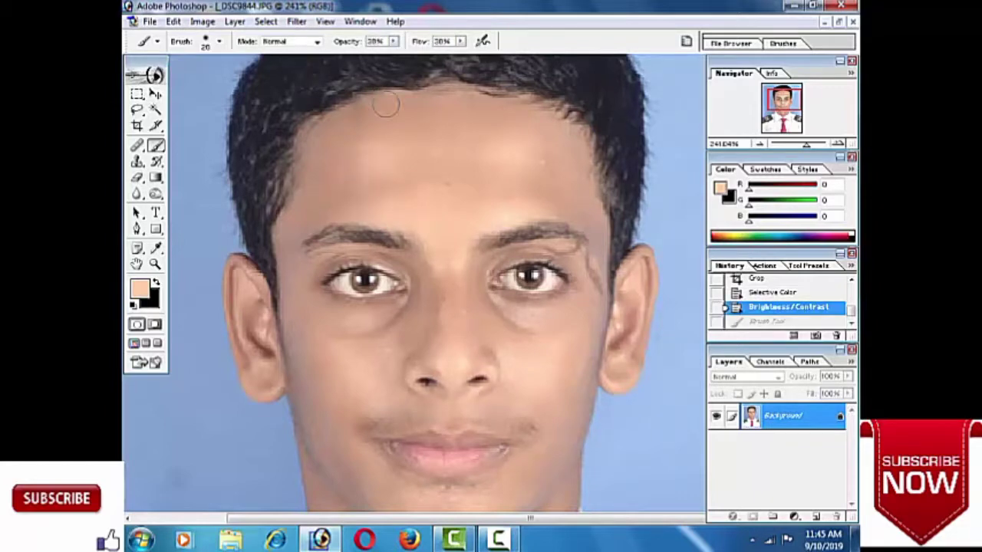
{"action": "left_click_drag", "start_coordinate": [354, 122], "coordinate": [359, 129]}
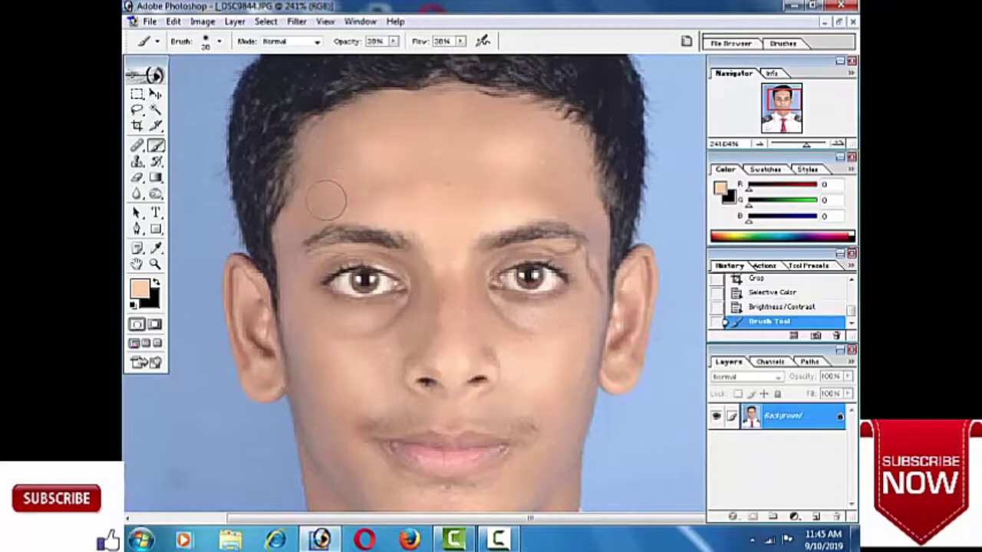
{"action": "mouse_move", "coordinate": [432, 114]}
{"action": "left_mouse_down"}
{"action": "mouse_move", "coordinate": [480, 155]}
{"action": "mouse_move", "coordinate": [546, 188]}
{"action": "mouse_move", "coordinate": [491, 136]}
{"action": "left_mouse_up"}
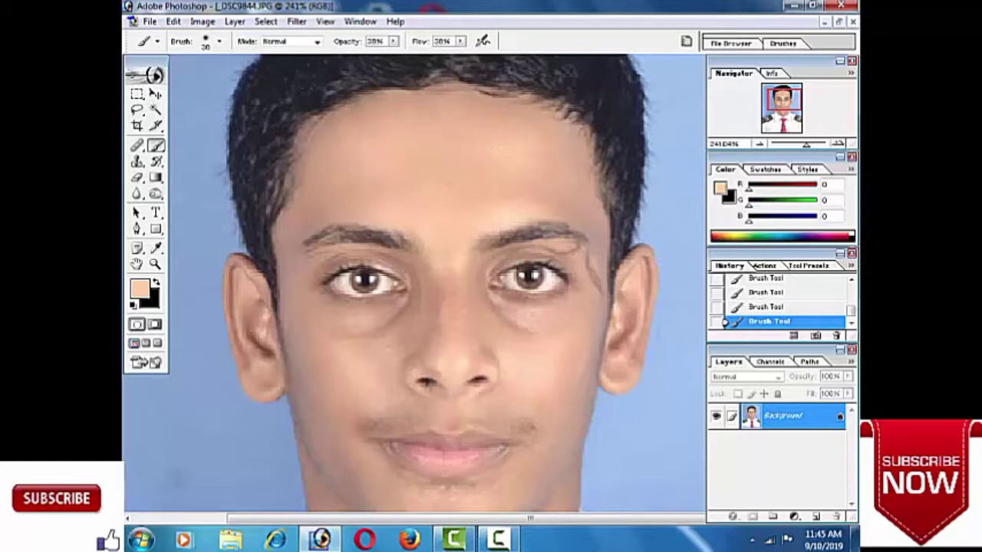
Move down to the lower face and continue painting skin tone there
{"action": "left_click_drag", "start_coordinate": [330, 198], "coordinate": [376, 178]}
{"action": "left_click_drag", "start_coordinate": [375, 281], "coordinate": [374, 247]}
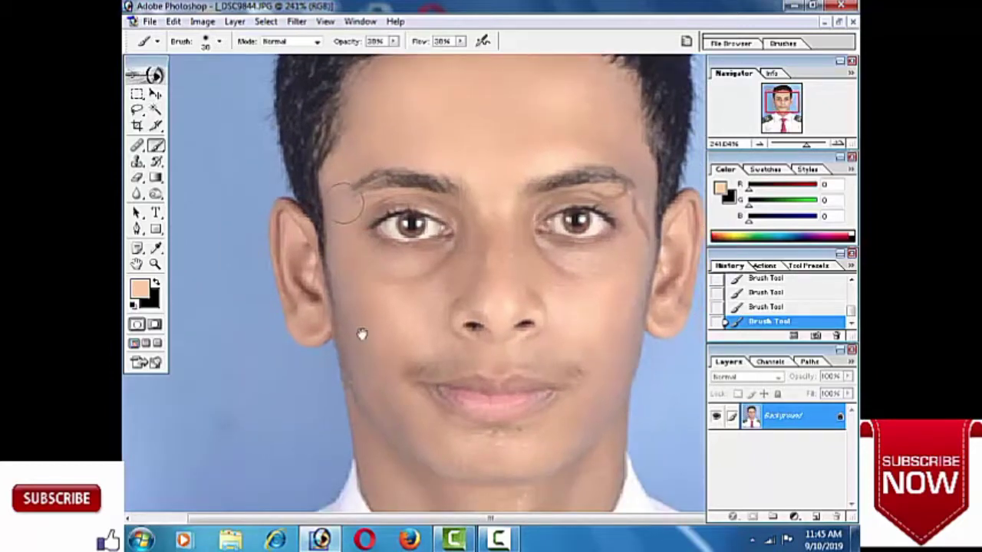
{"action": "mouse_move", "coordinate": [355, 300]}
{"action": "left_mouse_down"}
{"action": "mouse_move", "coordinate": [357, 279]}
{"action": "mouse_move", "coordinate": [372, 272]}
{"action": "left_mouse_up"}
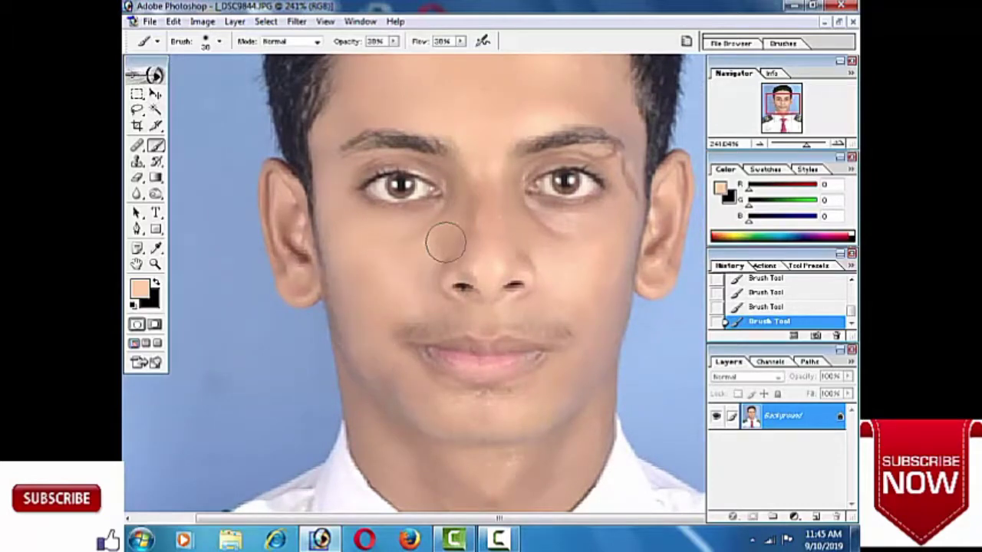
{"action": "left_click_drag", "start_coordinate": [500, 194], "coordinate": [465, 197]}
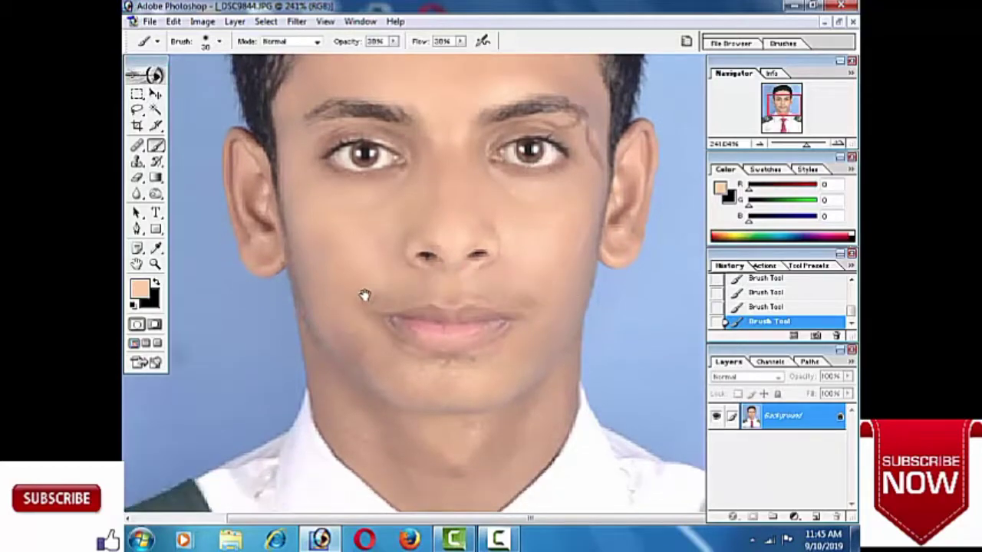
{"action": "scroll", "coordinate": [363, 306], "scroll_direction": "down", "scroll_amount": 2}
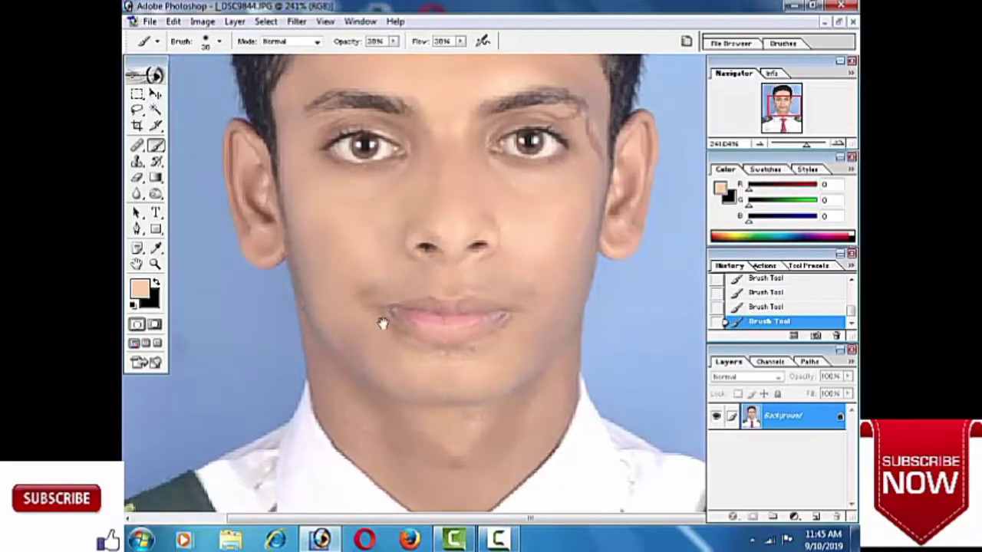
{"action": "scroll", "coordinate": [381, 322], "scroll_direction": "down", "scroll_amount": 2}
{"action": "scroll", "coordinate": [537, 299], "scroll_direction": "down", "scroll_amount": 2}
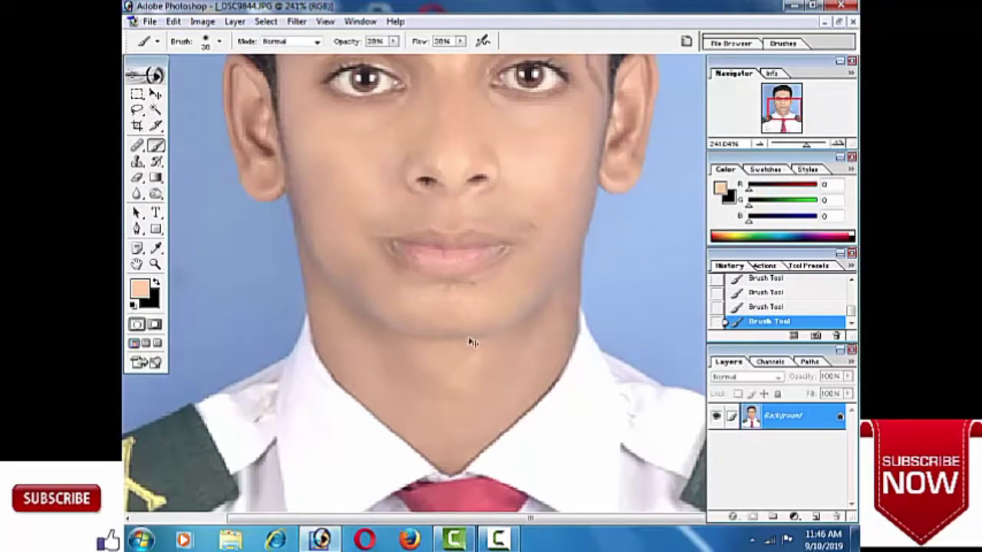
{"action": "scroll", "coordinate": [497, 349], "scroll_direction": "down", "scroll_amount": 3}
{"action": "scroll", "coordinate": [498, 349], "scroll_direction": "up", "scroll_amount": 1}
{"action": "scroll", "coordinate": [498, 349], "scroll_direction": "up", "scroll_amount": 5}
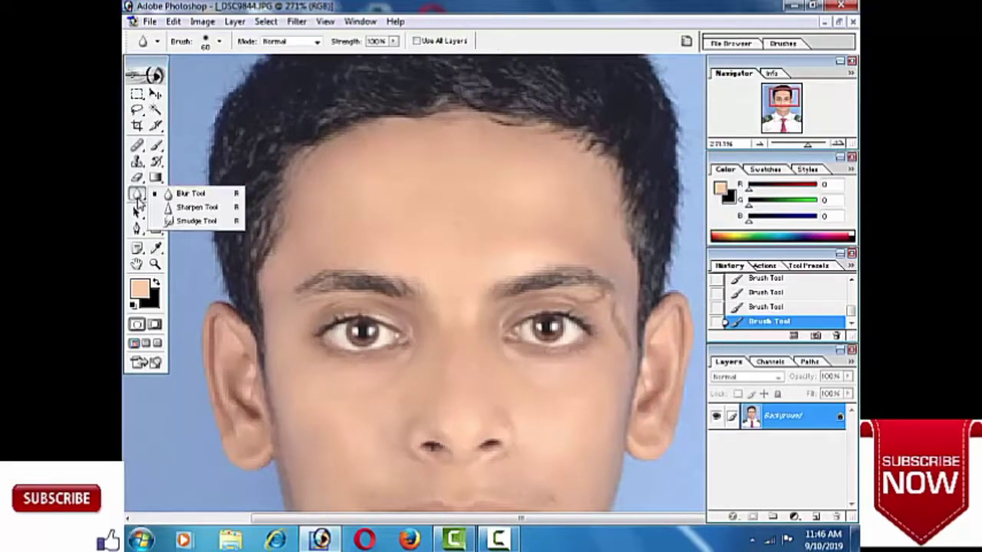
Smudge the forehead and hairline smooth at 50% strength
{"action": "left_click_drag", "start_coordinate": [139, 202], "coordinate": [188, 222]}
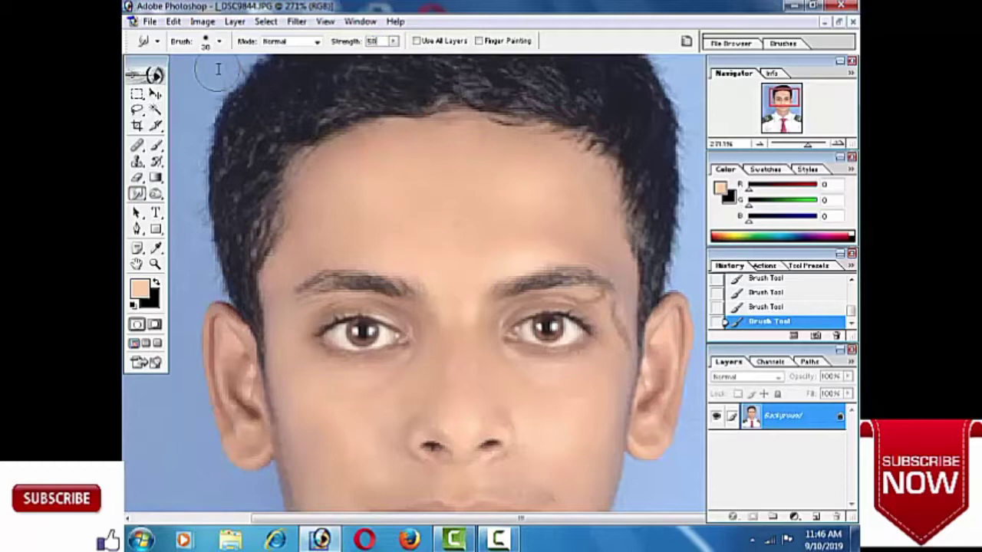
{"action": "key", "text": "Return"}
{"action": "key", "text": "bracketright"}
{"action": "left_click_drag", "start_coordinate": [511, 201], "coordinate": [427, 171]}
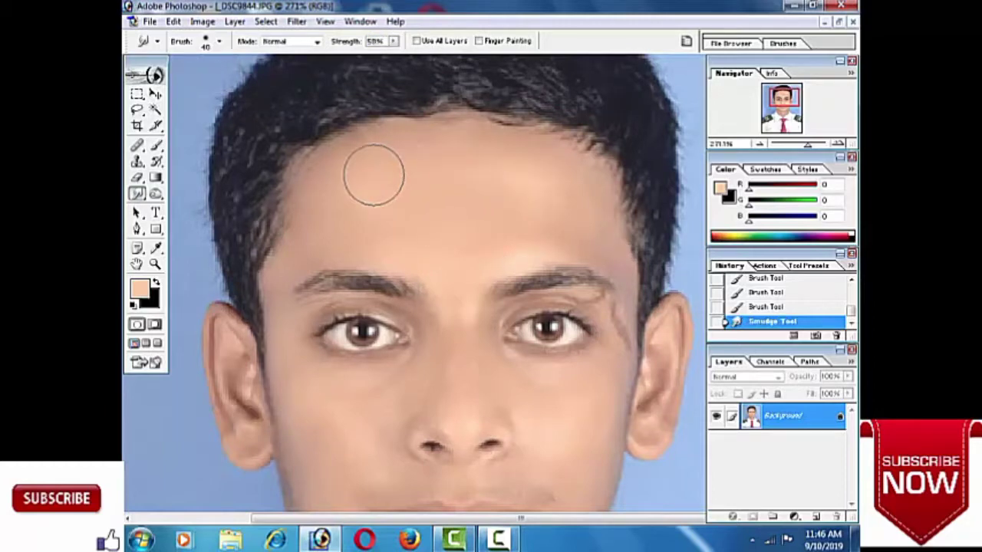
{"action": "key", "text": "bracketleft"}
{"action": "left_click_drag", "start_coordinate": [346, 191], "coordinate": [547, 225]}
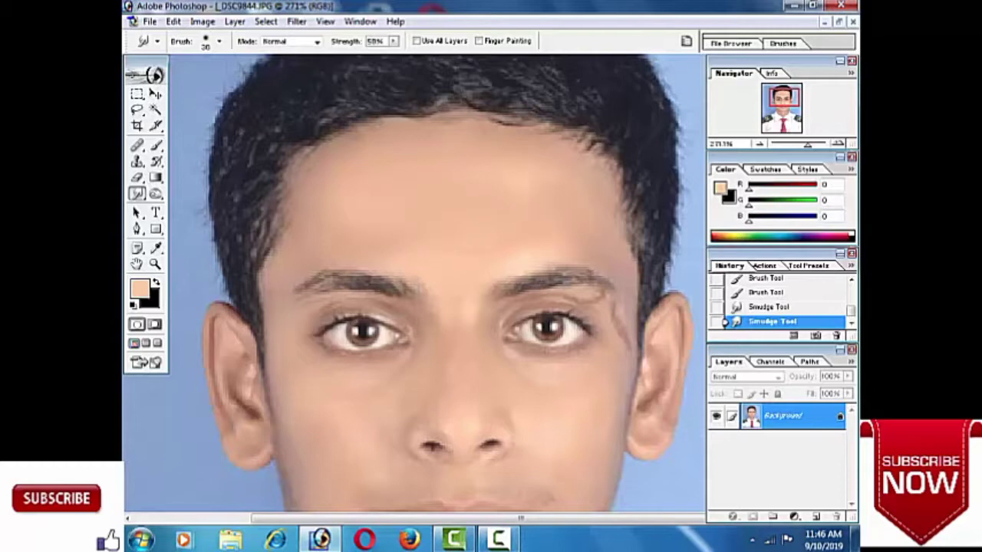
{"action": "left_click_drag", "start_coordinate": [399, 86], "coordinate": [385, 65]}
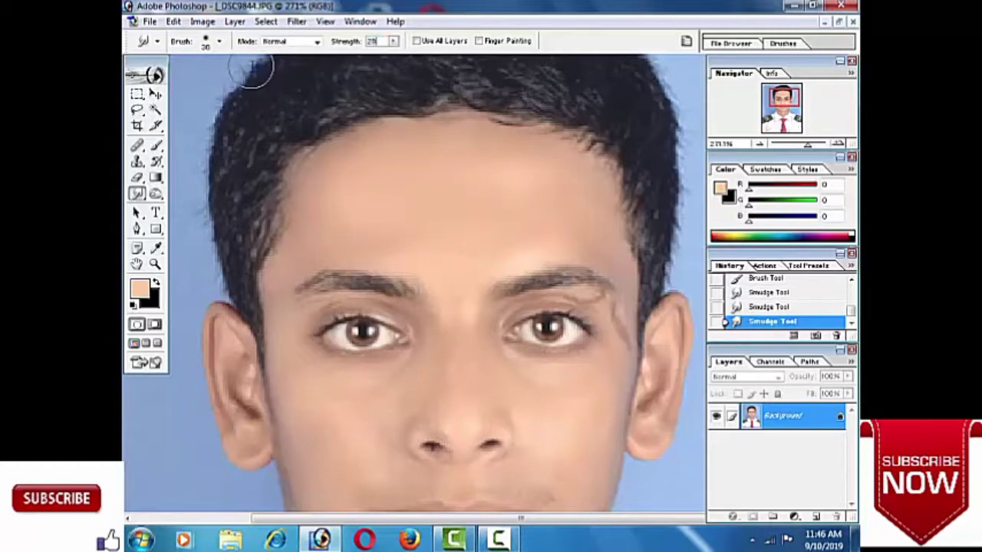
At 28% strength, smudge between the eyes and cheeks, then fit the portrait on screen
{"action": "key", "text": "8"}
{"action": "scroll", "coordinate": [315, 239], "scroll_direction": "down", "scroll_amount": 2}
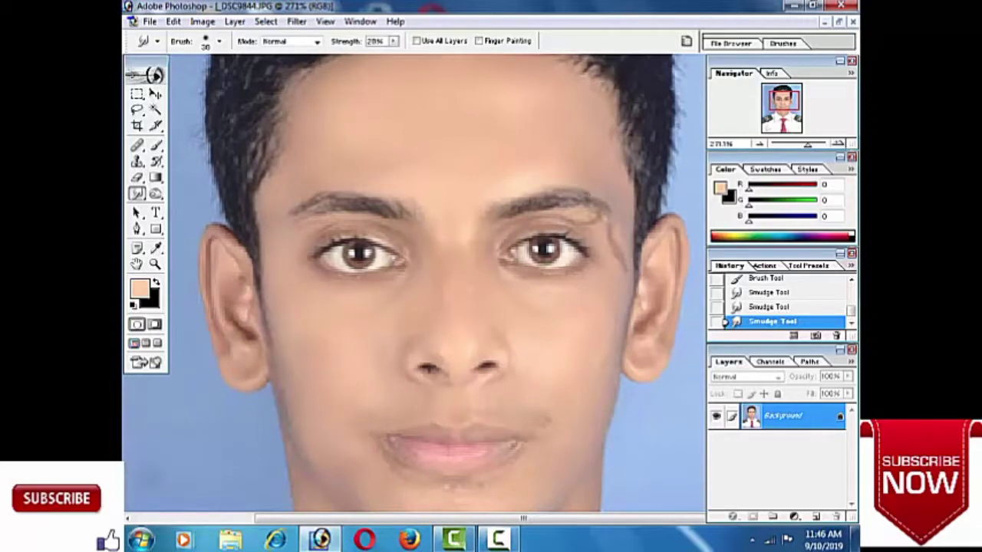
{"action": "left_click_drag", "start_coordinate": [319, 389], "coordinate": [390, 335]}
{"action": "scroll", "coordinate": [453, 255], "scroll_direction": "right", "scroll_amount": 1}
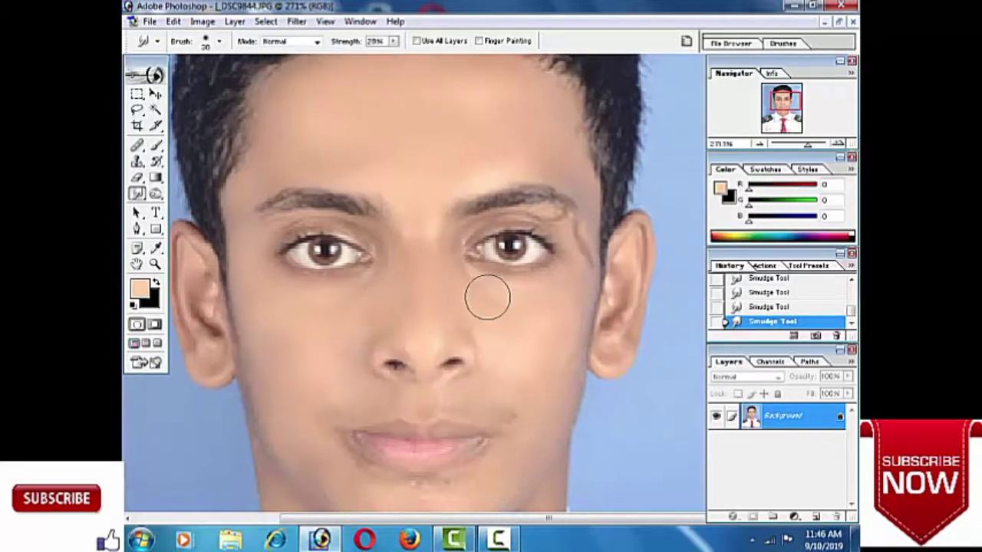
{"action": "scroll", "coordinate": [537, 434], "scroll_direction": "down", "scroll_amount": 3}
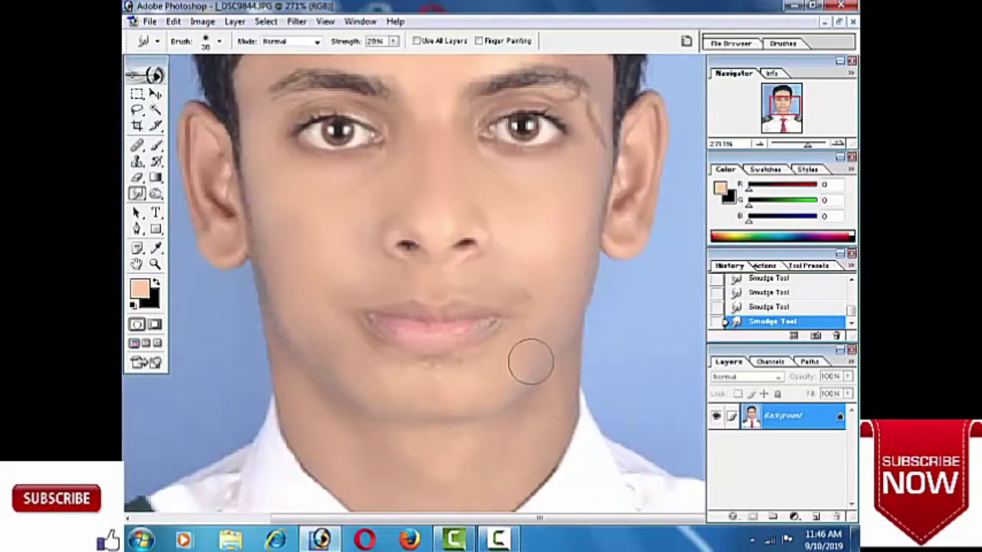
{"action": "scroll", "coordinate": [307, 354], "scroll_direction": "down", "scroll_amount": 1}
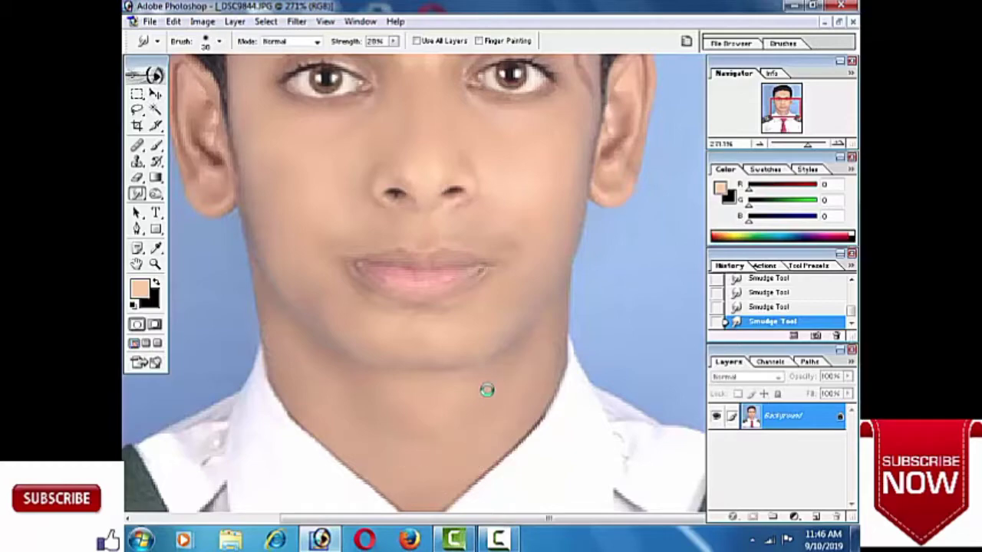
{"action": "key", "text": "ctrl+0"}
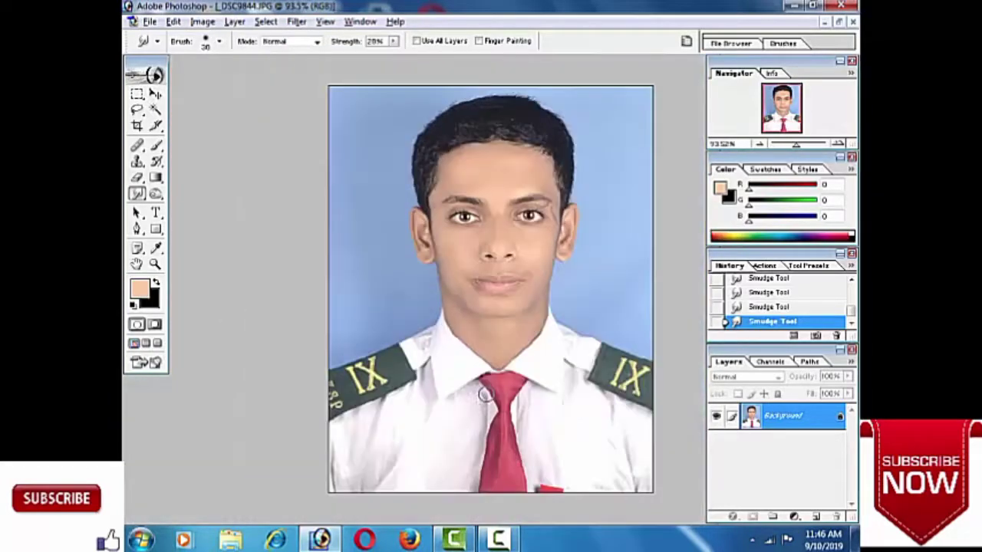
Apply a Selective Color adjustment with the Blacks colour range chosen
{"action": "left_click", "coordinate": [204, 22]}
{"action": "left_click", "coordinate": [387, 221]}
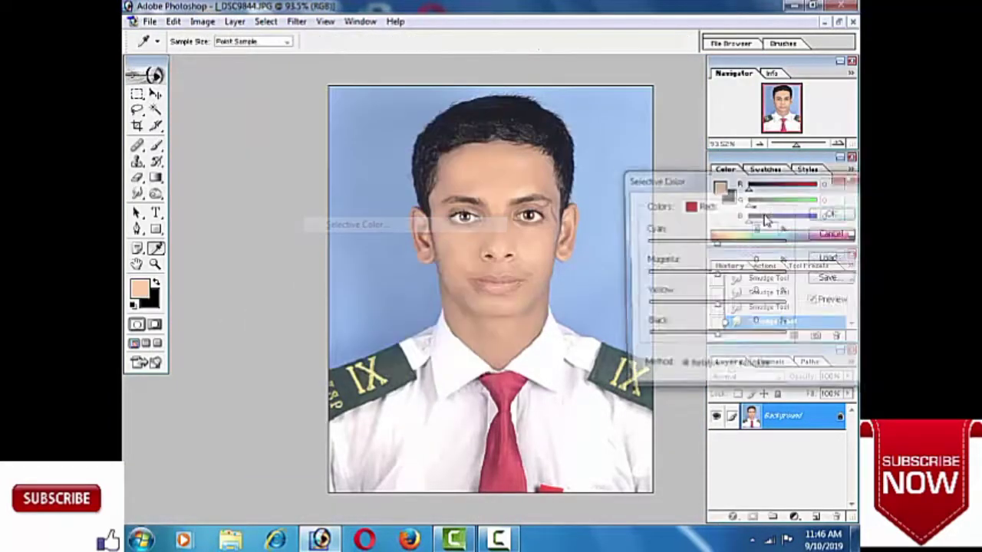
{"action": "left_click", "coordinate": [753, 206]}
{"action": "left_click", "coordinate": [708, 307]}
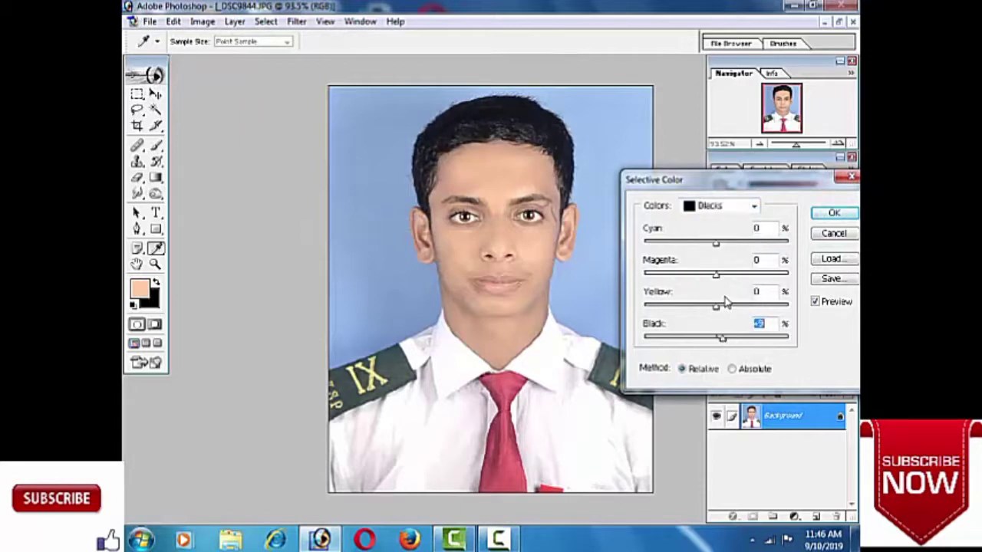
{"action": "key", "text": "Return"}
{"action": "left_click", "coordinate": [155, 110]}
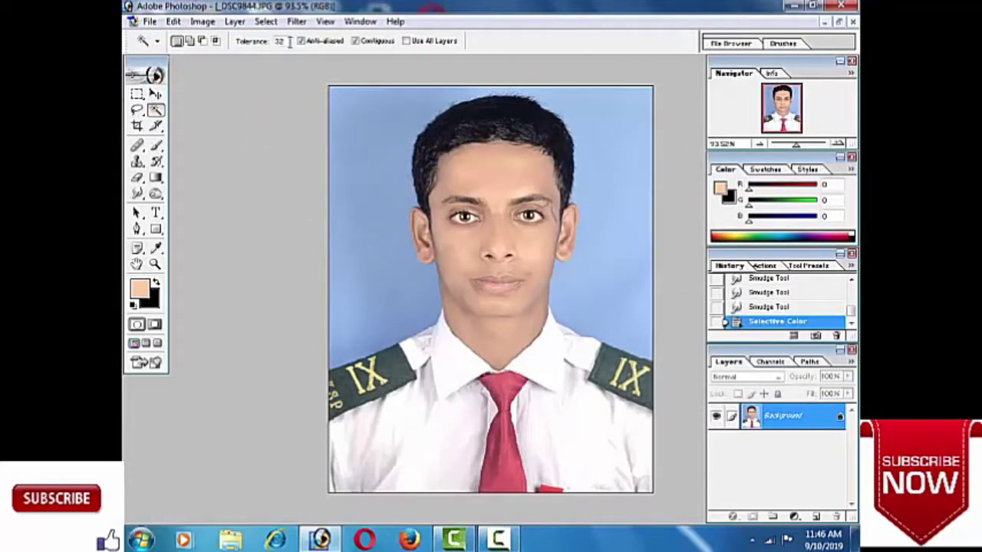
{"action": "type", "text": "50"}
Magic-wand the light-blue backdrop, set deep blue as background colour, and test the fill
{"action": "left_click", "coordinate": [339, 125]}
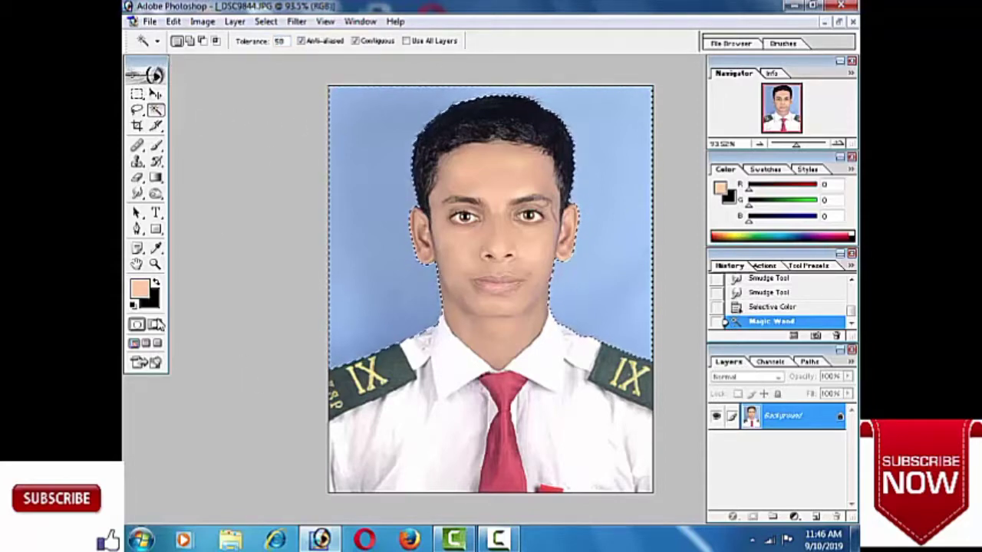
{"action": "left_click", "coordinate": [149, 299]}
{"action": "left_click", "coordinate": [383, 238]}
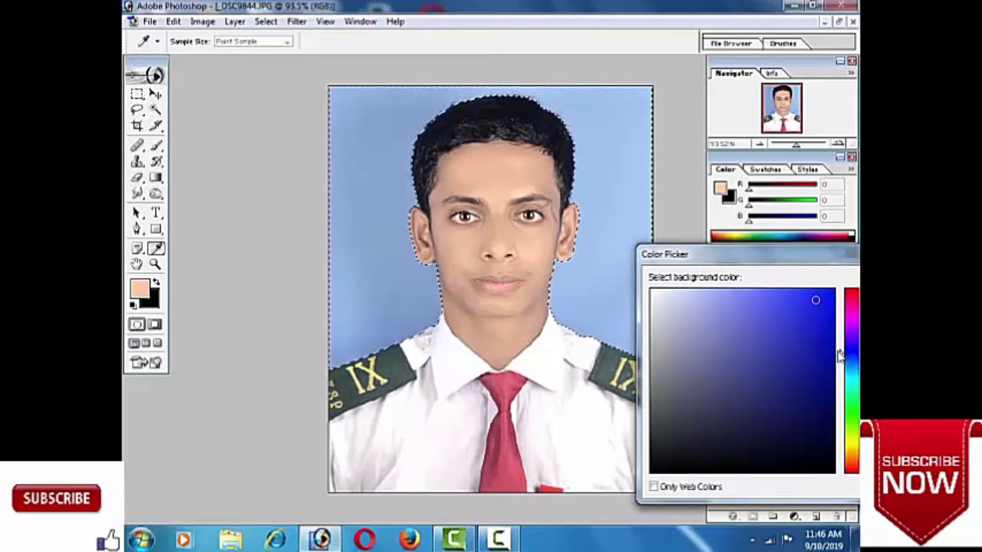
{"action": "key", "text": "Return"}
{"action": "key", "text": "Delete"}
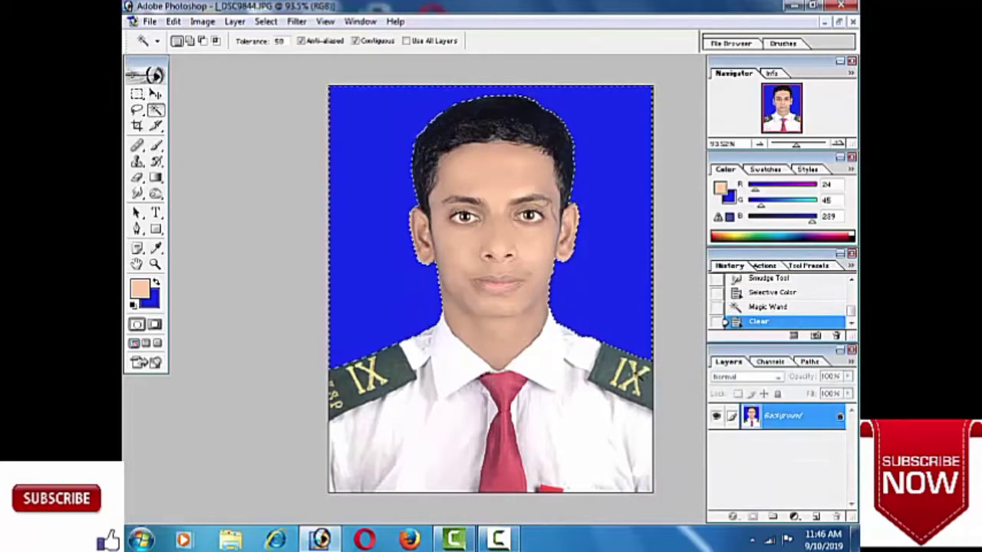
{"action": "key", "text": "ctrl+z"}
Fill the selected backdrop with solid deep blue, deselect, and zoom out
{"action": "right_click", "coordinate": [610, 18]}
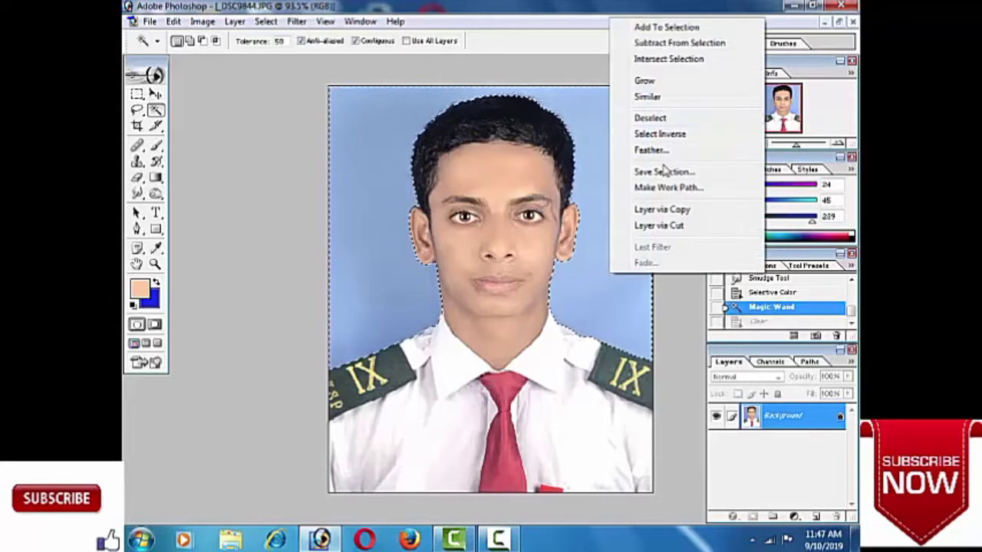
{"action": "left_click", "coordinate": [675, 187]}
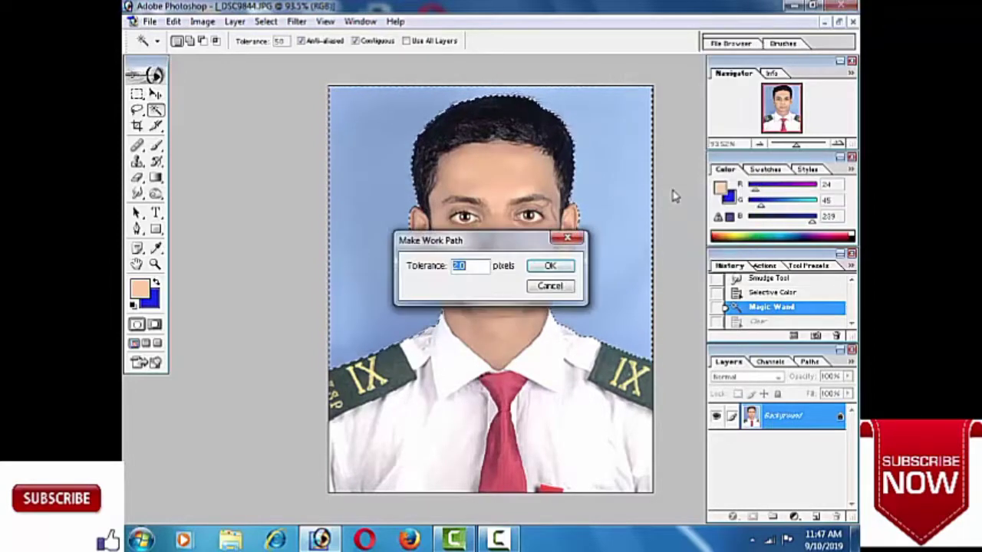
{"action": "left_click", "coordinate": [554, 265]}
{"action": "key", "text": "ctrl+z"}
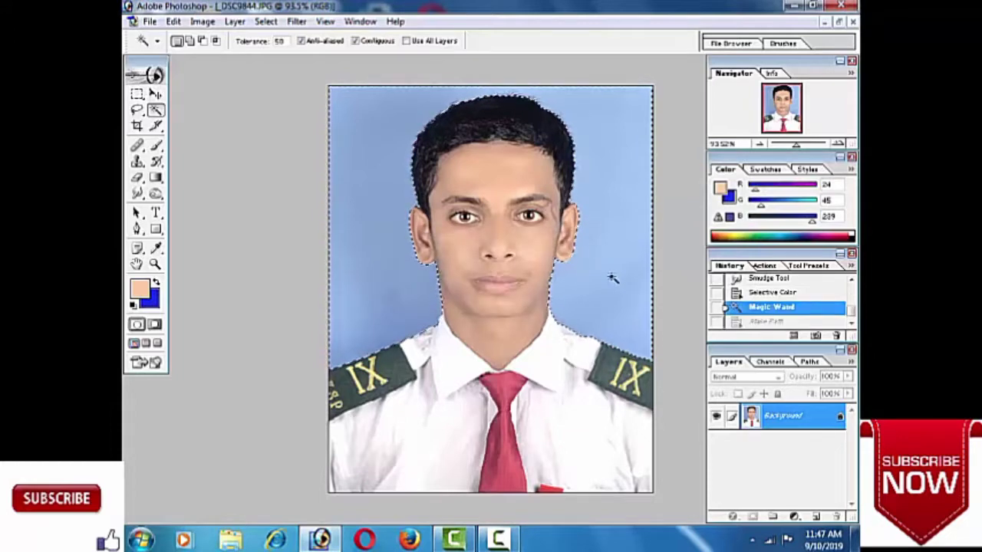
{"action": "key", "text": "Delete"}
{"action": "key", "text": "ctrl+d"}
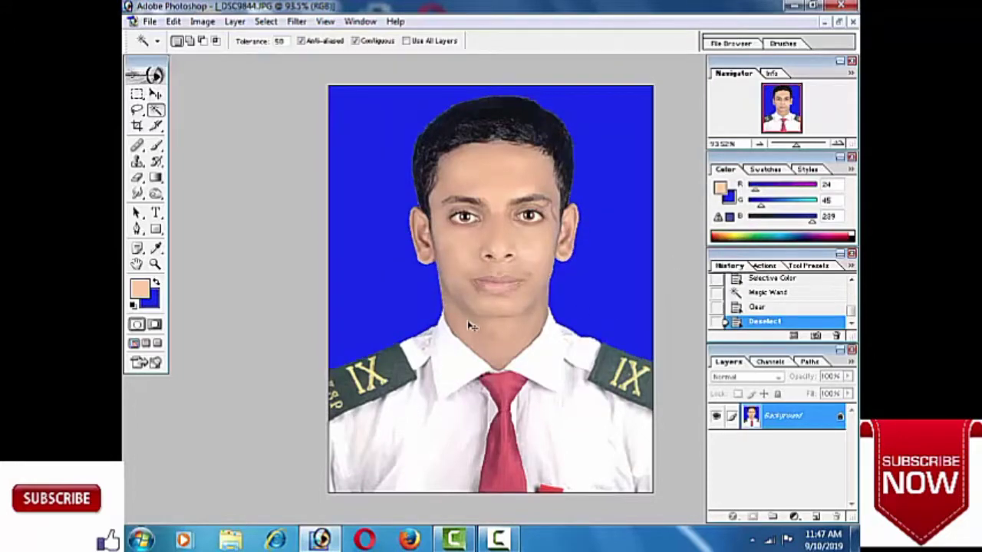
{"action": "key", "text": "ctrl+minus"}
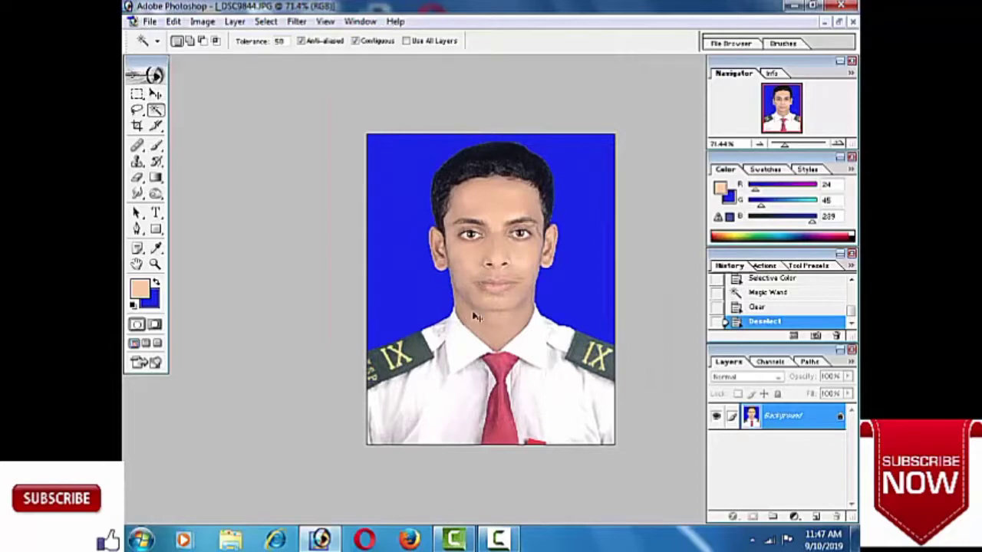
Commit a full-canvas transform and crop the photo to 1.6 × 2 in at 300 ppi
{"action": "key", "text": "ctrl+a"}
{"action": "key", "text": "ctrl+t"}
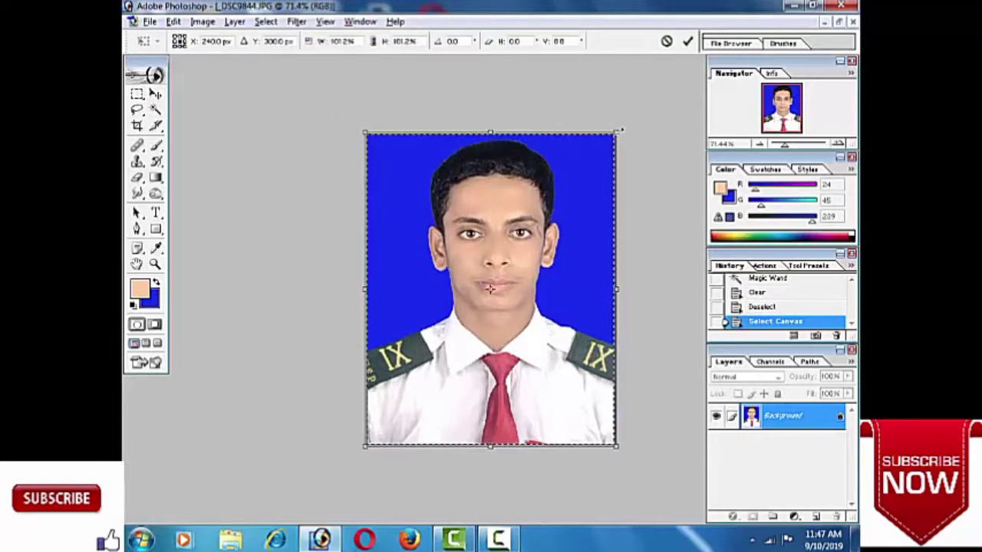
{"action": "key", "text": "Return"}
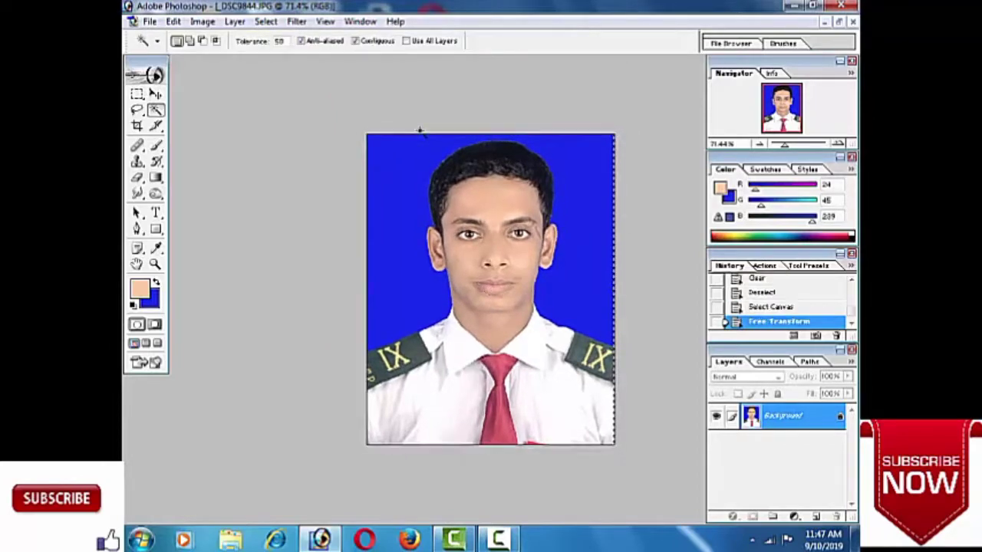
{"action": "left_click", "coordinate": [137, 126]}
{"action": "left_click", "coordinate": [522, 314]}
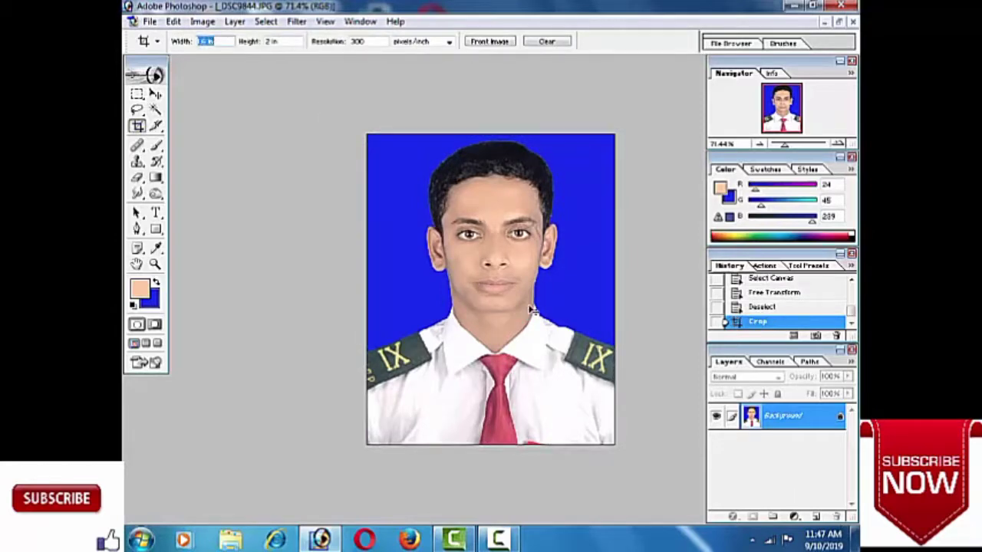
{"action": "left_click", "coordinate": [202, 21]}
Use Replace Color on the red tie, raising Saturation to +47
{"action": "left_click", "coordinate": [381, 210]}
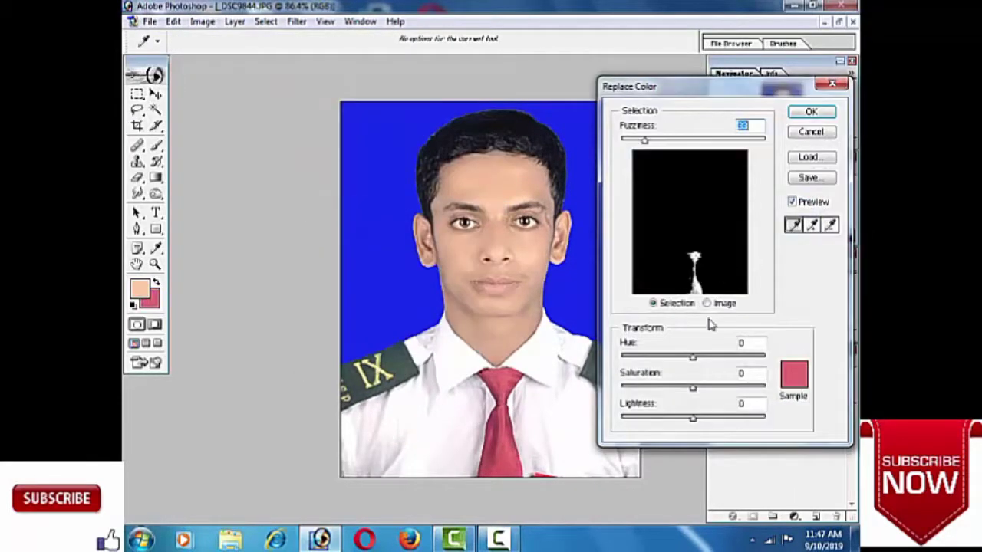
{"action": "left_click_drag", "start_coordinate": [667, 141], "coordinate": [698, 138]}
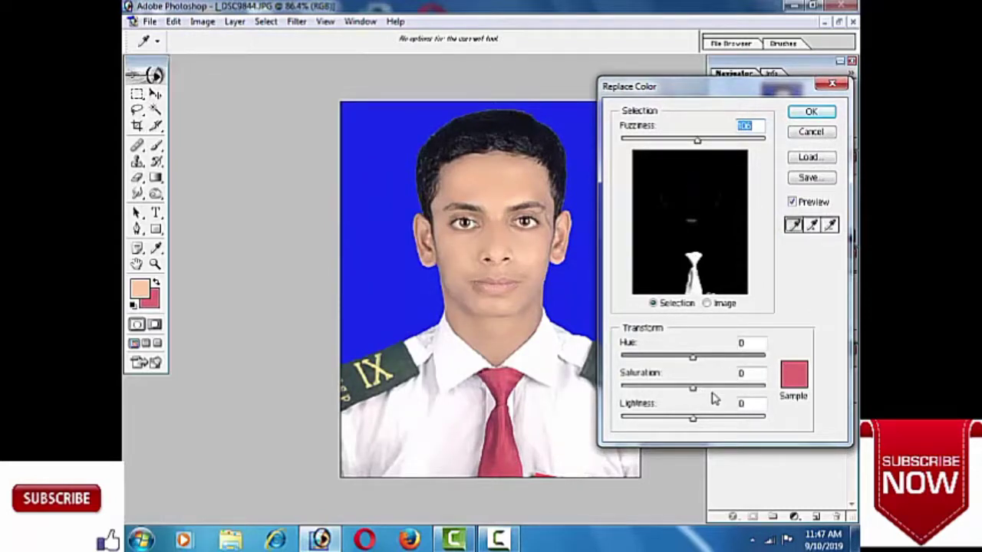
{"action": "left_click_drag", "start_coordinate": [692, 388], "coordinate": [727, 390]}
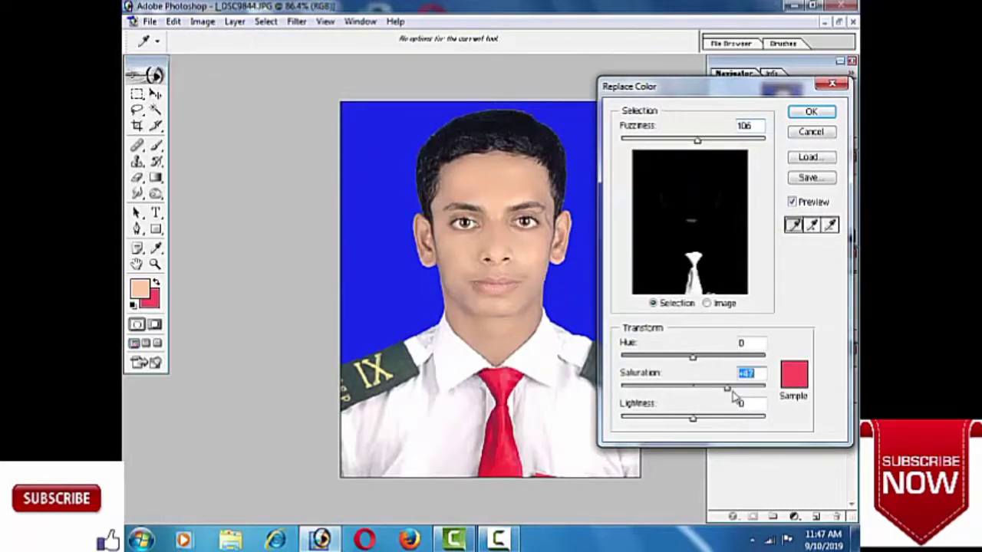
{"action": "key", "text": "Return"}
Use Replace Color again on the white shirt, raising Lightness to +21
{"action": "left_click", "coordinate": [202, 21]}
{"action": "mouse_move", "coordinate": [235, 60]}
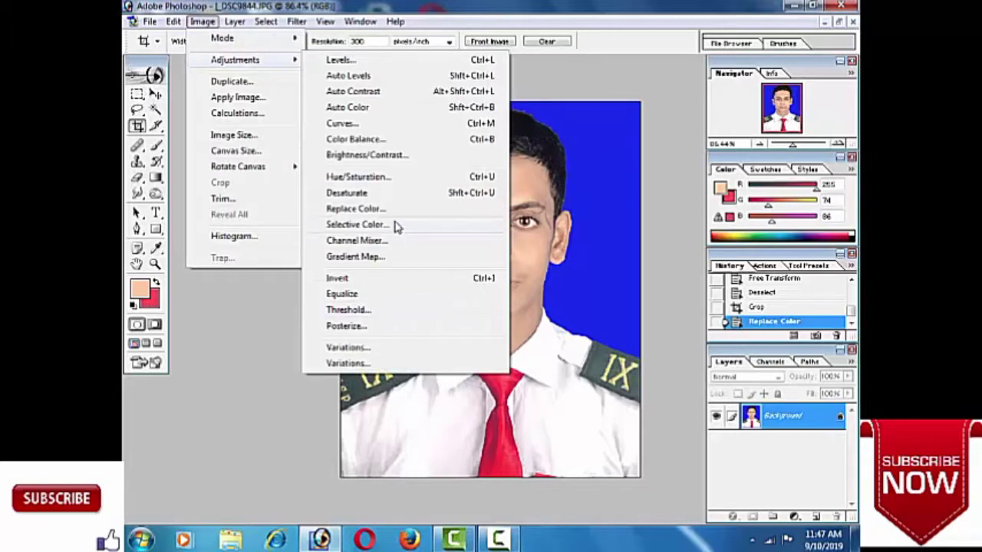
{"action": "left_click", "coordinate": [383, 209]}
{"action": "left_click_drag", "start_coordinate": [695, 141], "coordinate": [673, 141]}
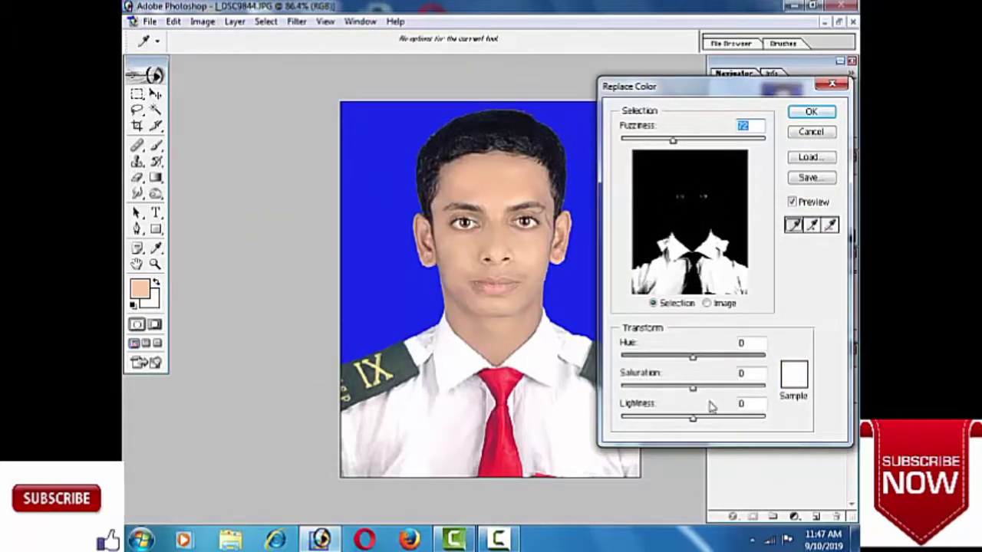
{"action": "left_click_drag", "start_coordinate": [692, 418], "coordinate": [707, 418]}
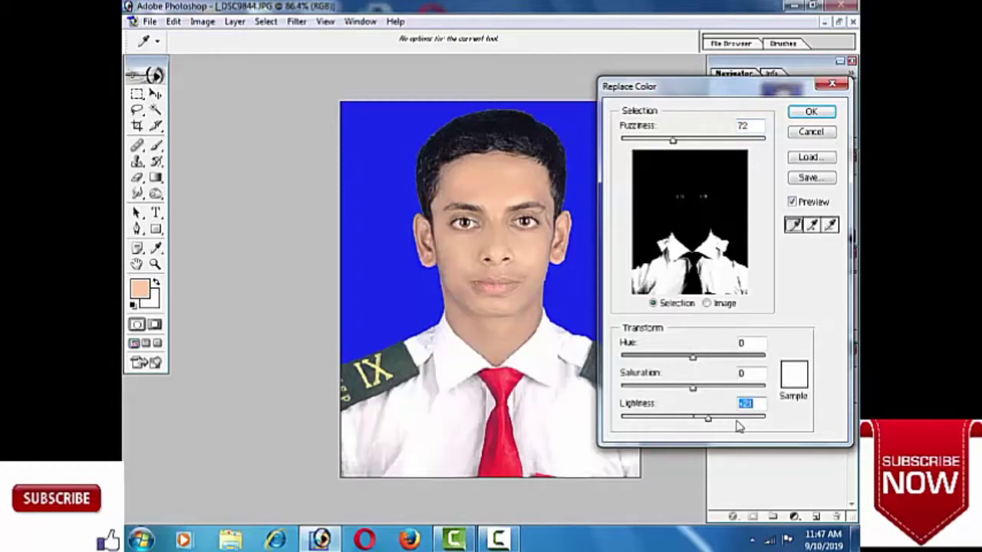
{"action": "left_click", "coordinate": [824, 112]}
Heal the mark at the eye corner with a size 9 Healing Brush sampled from nearby skin
{"action": "scroll", "coordinate": [533, 264], "scroll_direction": "up", "scroll_amount": 2}
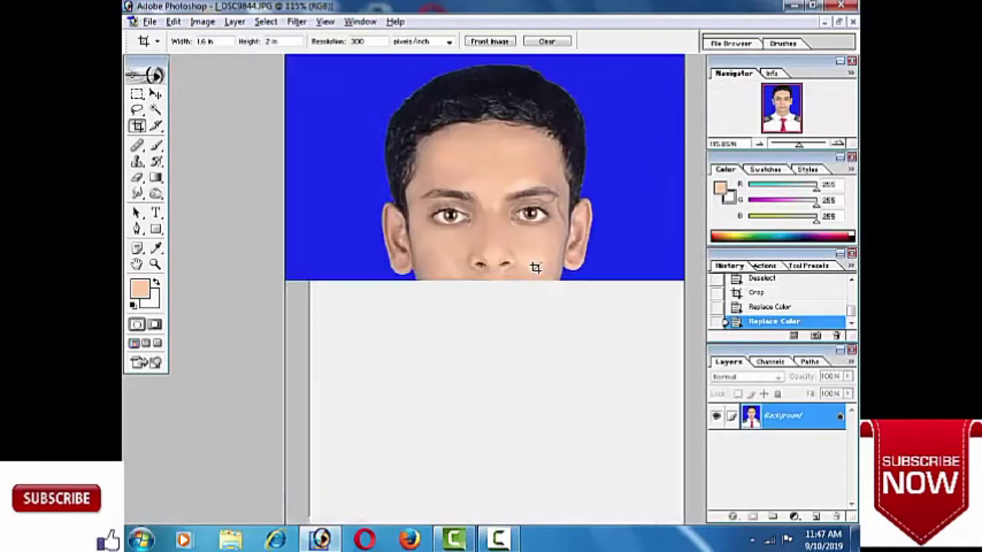
{"action": "scroll", "coordinate": [579, 346], "scroll_direction": "down", "scroll_amount": 2}
{"action": "scroll", "coordinate": [508, 313], "scroll_direction": "up", "scroll_amount": 2}
{"action": "scroll", "coordinate": [508, 314], "scroll_direction": "down", "scroll_amount": 1}
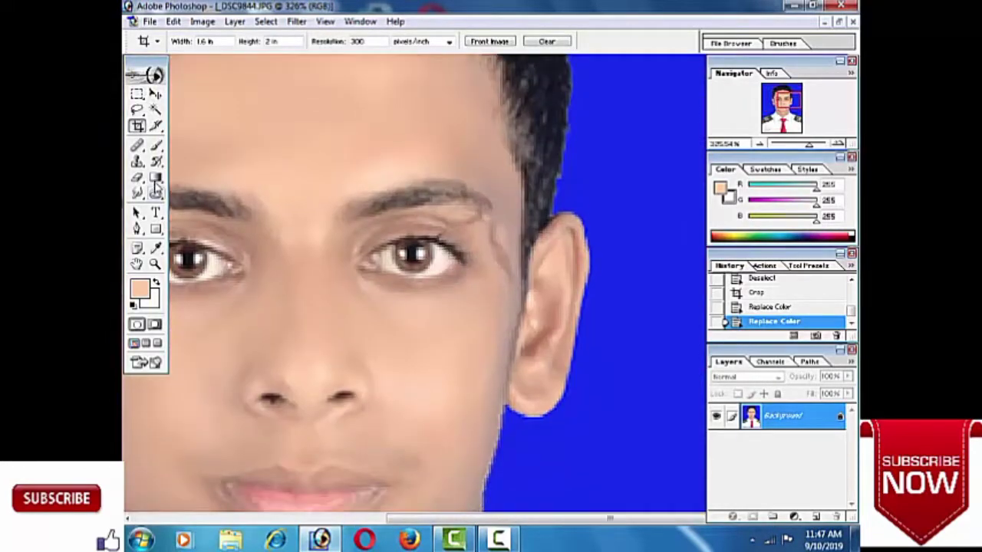
{"action": "left_click", "coordinate": [138, 159]}
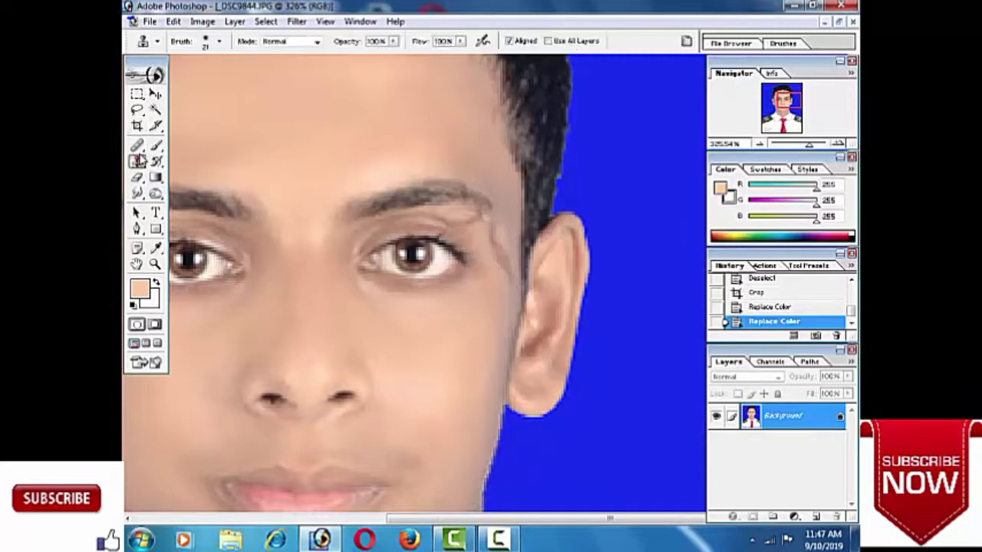
{"action": "key", "text": "bracketleft"}
{"action": "left_click", "coordinate": [502, 256], "text": "alt"}
{"action": "left_click", "coordinate": [497, 238]}
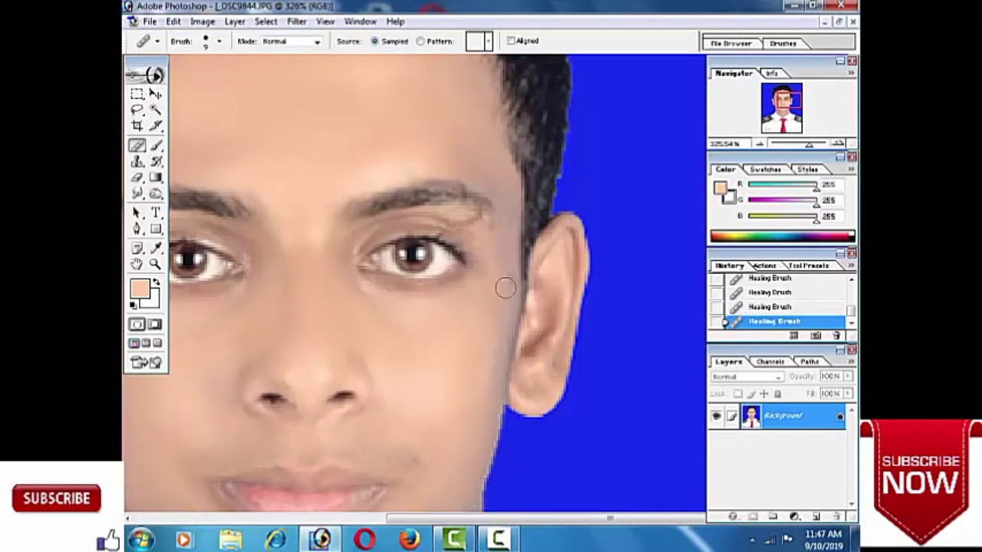
{"action": "key", "text": "ctrl+alt+z"}
{"action": "key", "text": "ctrl+alt+z"}
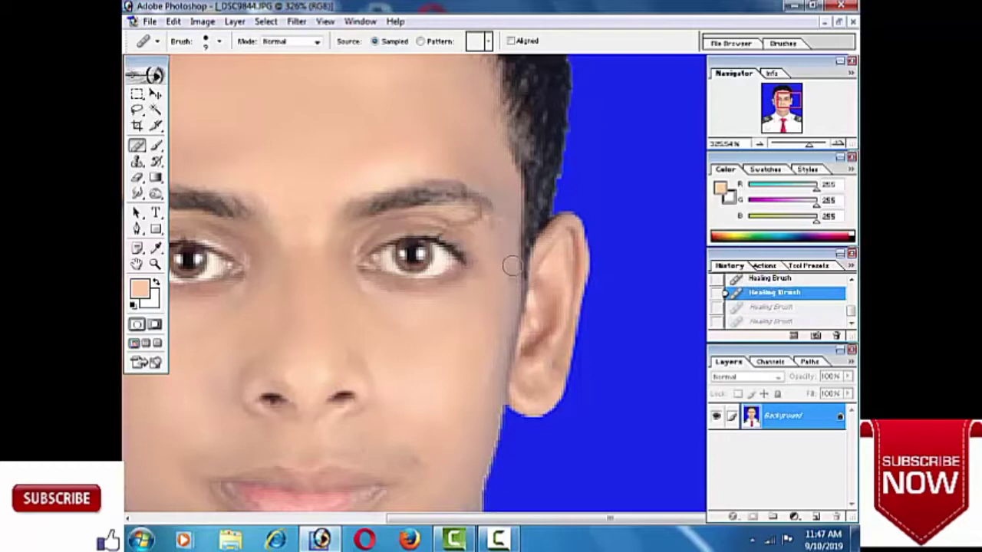
{"action": "key", "text": "ctrl+shift+z"}
{"action": "key", "text": "ctrl+shift+z"}
Paint sampled cheek skin tone below the eye with a soft brush, then fit the photo on screen
{"action": "key", "text": "b"}
{"action": "left_click", "coordinate": [465, 338], "text": "alt"}
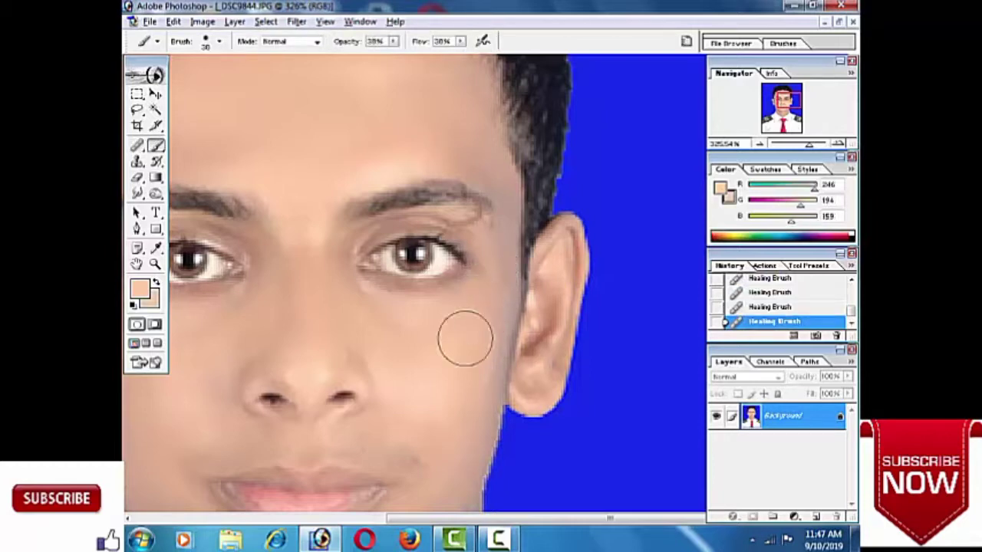
{"action": "left_click_drag", "start_coordinate": [491, 269], "coordinate": [483, 324]}
{"action": "key", "text": "ctrl+minus"}
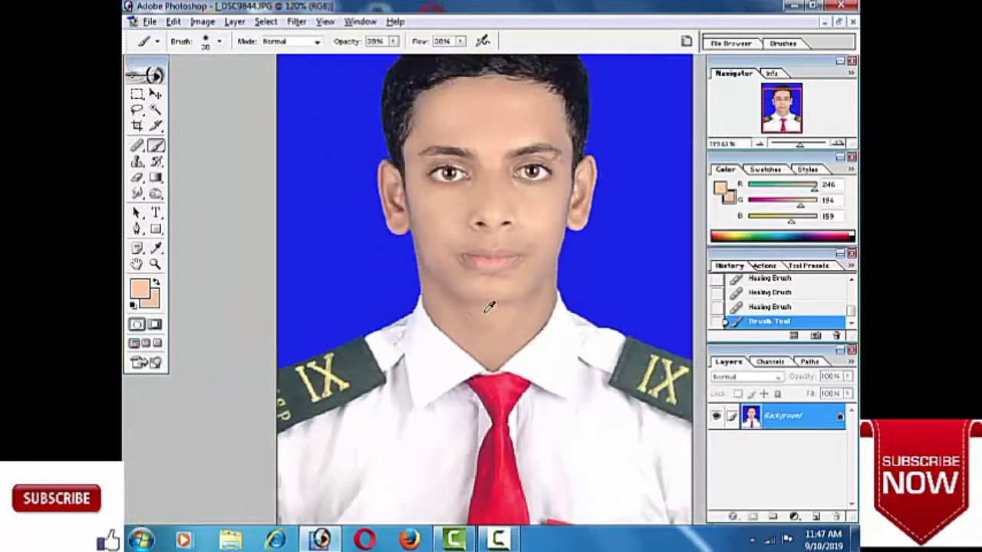
{"action": "key", "text": "ctrl+minus"}
{"action": "key", "text": "ctrl+minus"}
{"action": "key", "text": "ctrl+0"}
Apply the Noiseware Professional noise-reduction filter to further smooth the portrait's skin
{"action": "left_click", "coordinate": [296, 22]}
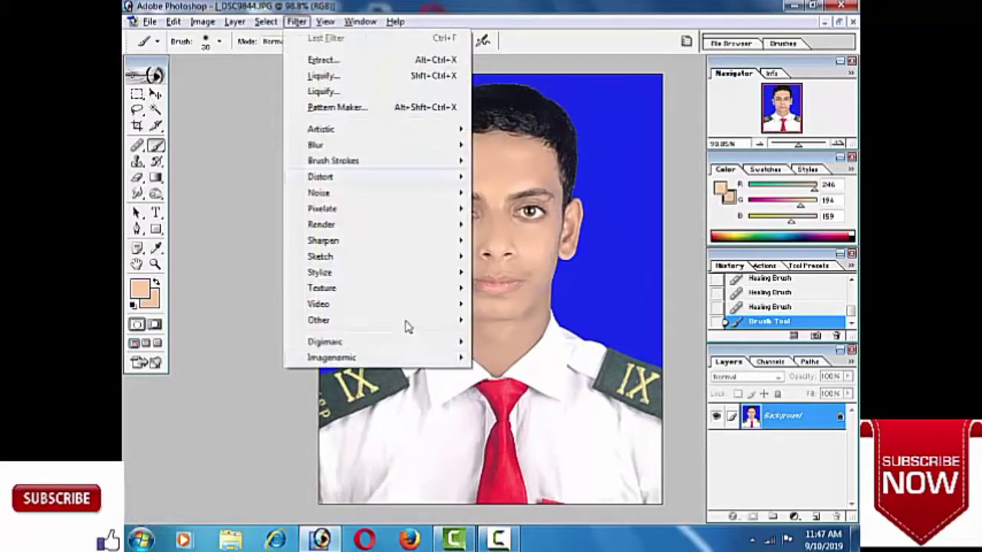
{"action": "left_click", "coordinate": [512, 357]}
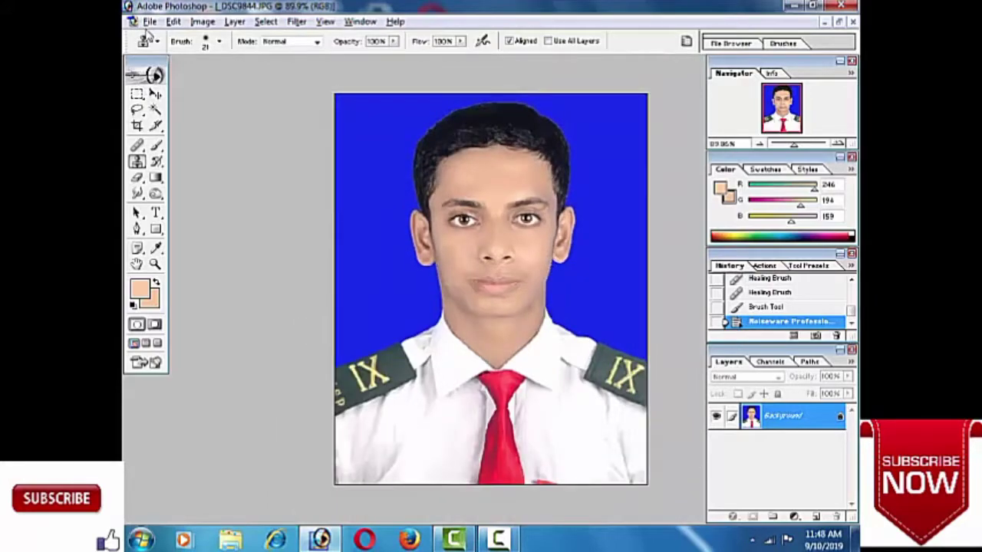
{"action": "left_click", "coordinate": [150, 22]}
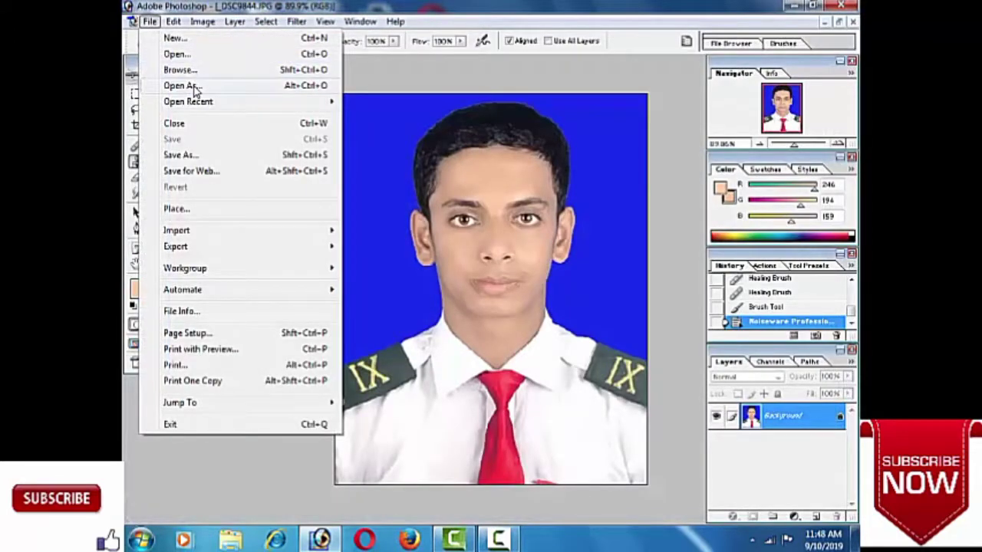
Create Untitled-1 as an A4 page, 210×297 mm at 300 ppi, beside the portrait
{"action": "left_click", "coordinate": [177, 38]}
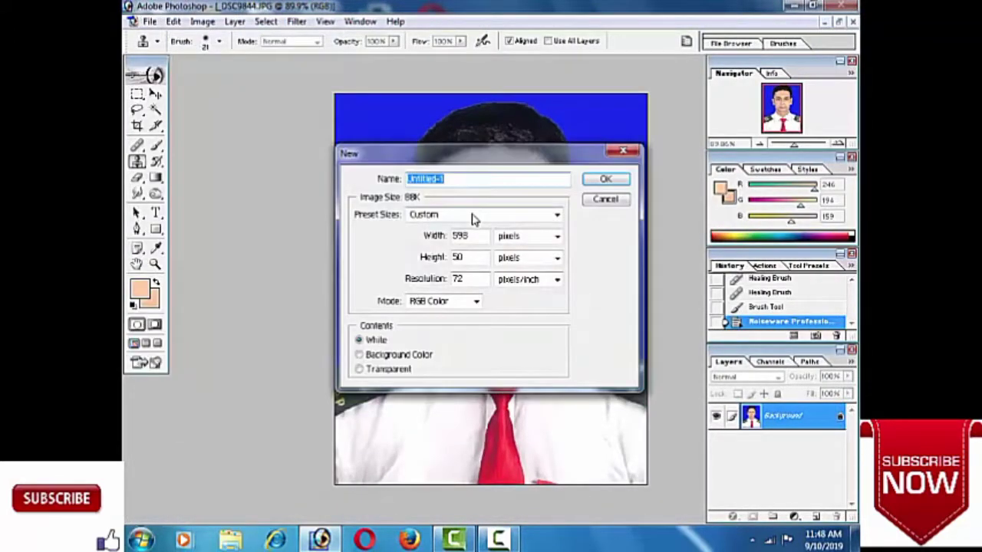
{"action": "left_click", "coordinate": [534, 238]}
{"action": "left_click", "coordinate": [537, 263]}
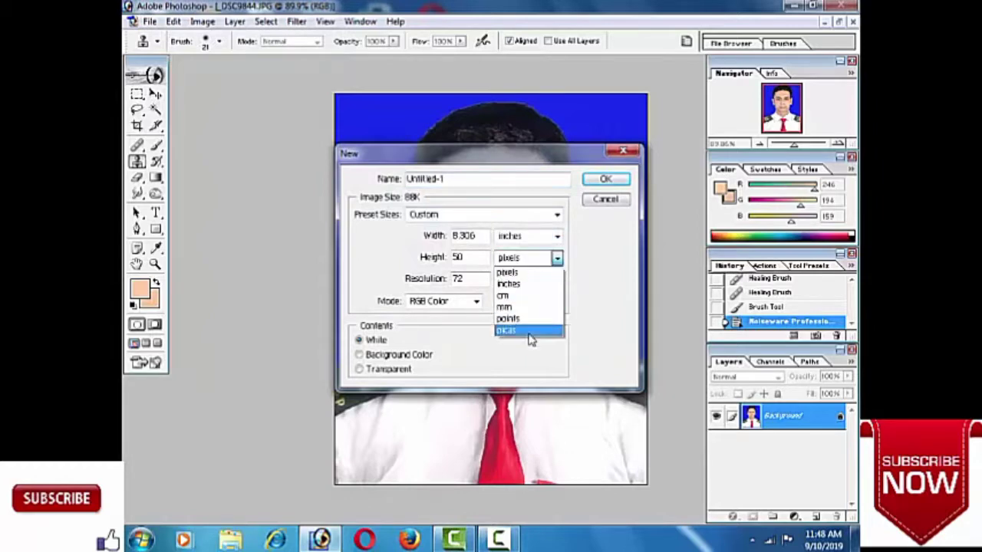
{"action": "left_click", "coordinate": [539, 284]}
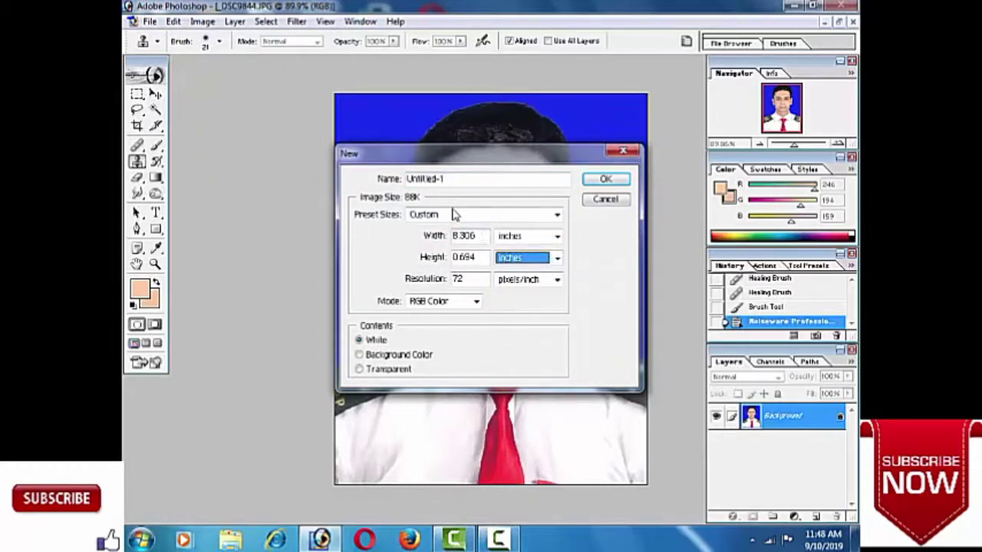
{"action": "left_click", "coordinate": [452, 214]}
{"action": "left_click", "coordinate": [434, 316]}
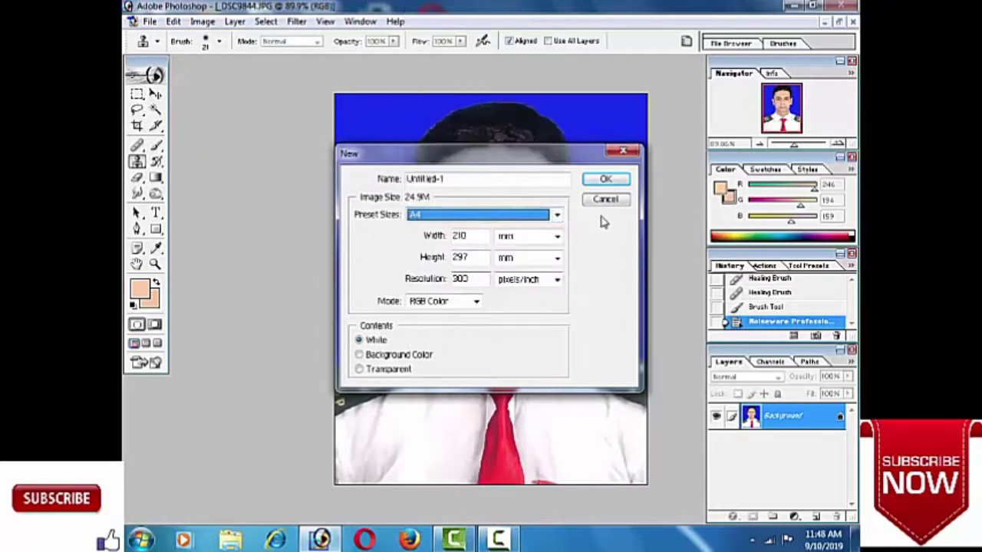
{"action": "left_click", "coordinate": [605, 179]}
{"action": "mouse_move", "coordinate": [388, 74]}
{"action": "left_mouse_down"}
{"action": "mouse_move", "coordinate": [585, 97]}
{"action": "mouse_move", "coordinate": [595, 71]}
{"action": "left_mouse_up"}
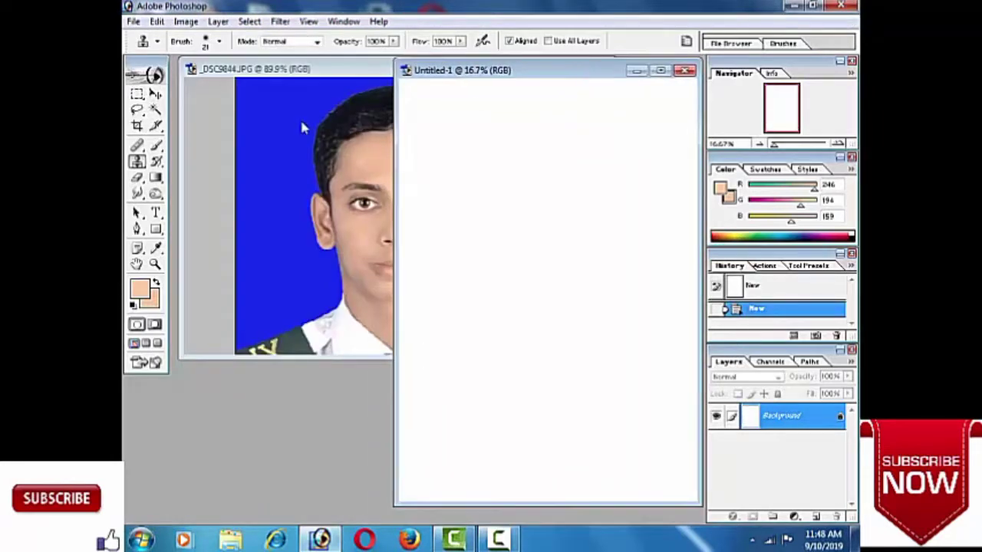
Move the photo onto the A4 page and build a merged top row of four copies
{"action": "left_click", "coordinate": [301, 128]}
{"action": "left_click", "coordinate": [154, 94]}
{"action": "left_click_drag", "start_coordinate": [491, 214], "coordinate": [628, 207]}
{"action": "left_click", "coordinate": [664, 68]}
{"action": "mouse_move", "coordinate": [557, 211]}
{"action": "left_mouse_down"}
{"action": "mouse_move", "coordinate": [382, 124]}
{"action": "mouse_move", "coordinate": [476, 130]}
{"action": "left_mouse_up"}
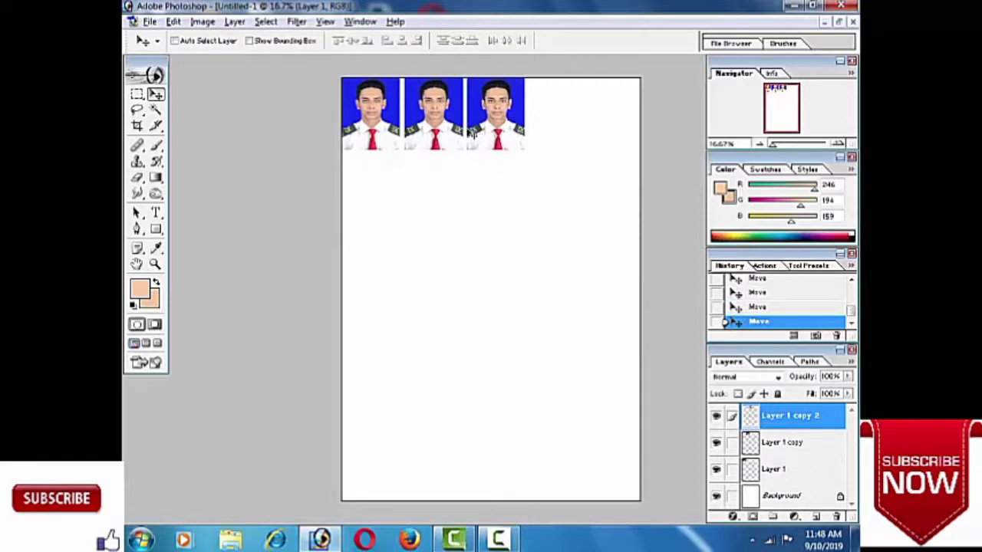
{"action": "key", "text": "shift+Right"}
{"action": "left_click_drag", "start_coordinate": [463, 126], "coordinate": [530, 127]}
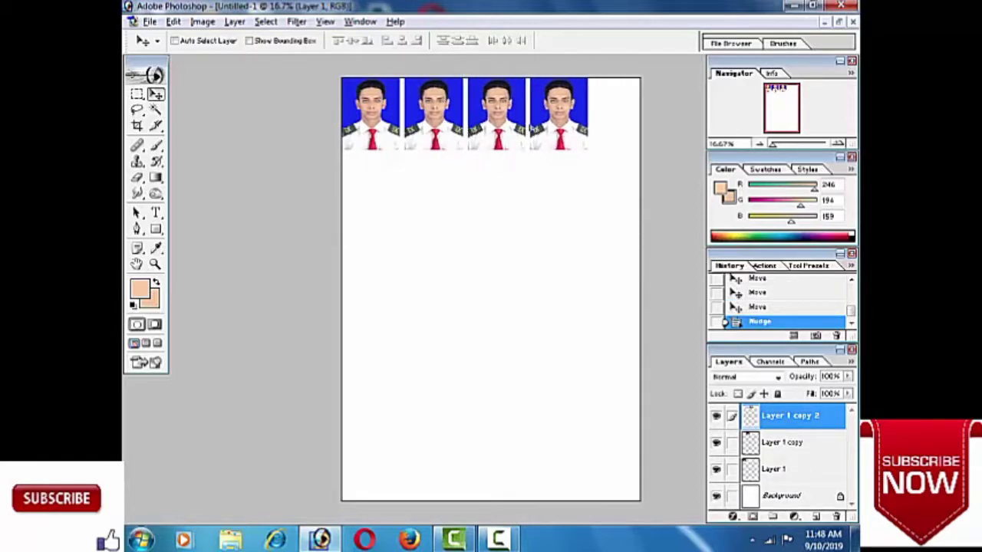
{"action": "key", "text": "Right"}
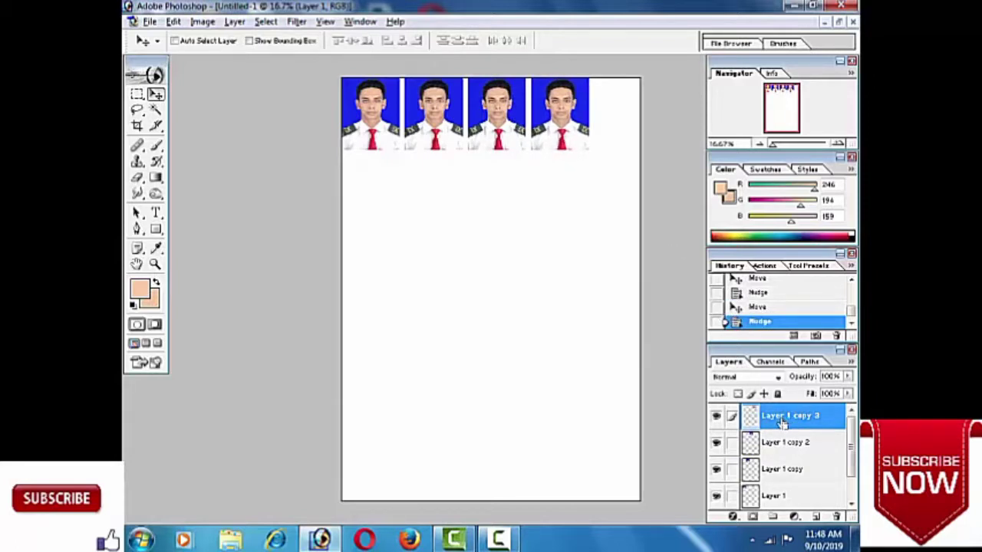
{"action": "key", "text": "ctrl+e"}
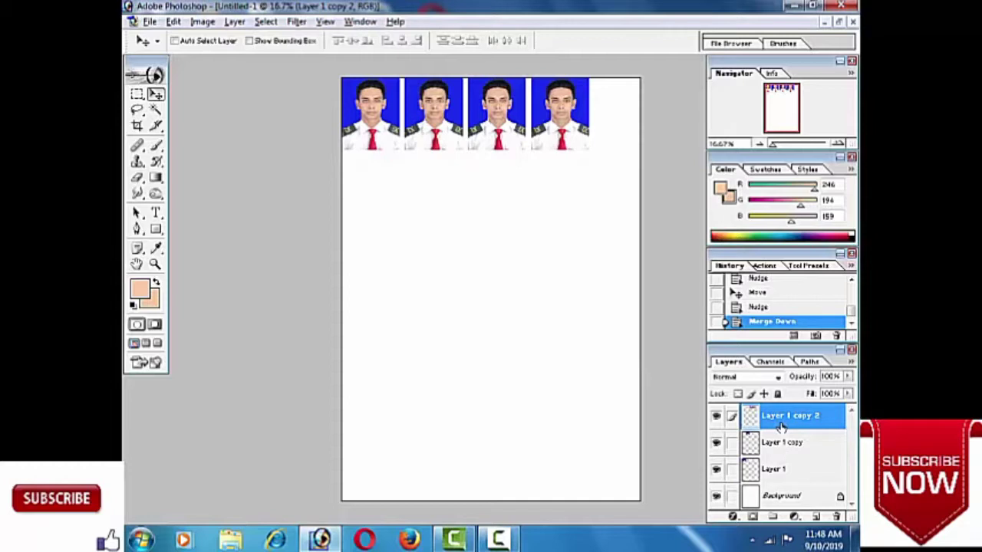
{"action": "key", "text": "ctrl+e"}
{"action": "key", "text": "ctrl+e"}
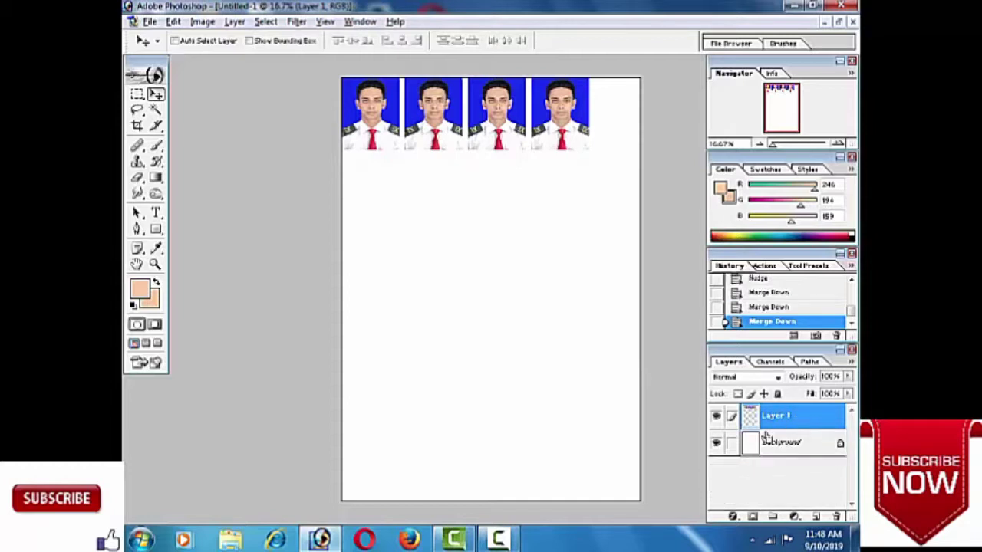
Duplicate the row into a second row below, merge both rows and nudge them down
{"action": "left_click_drag", "start_coordinate": [538, 136], "coordinate": [558, 132]}
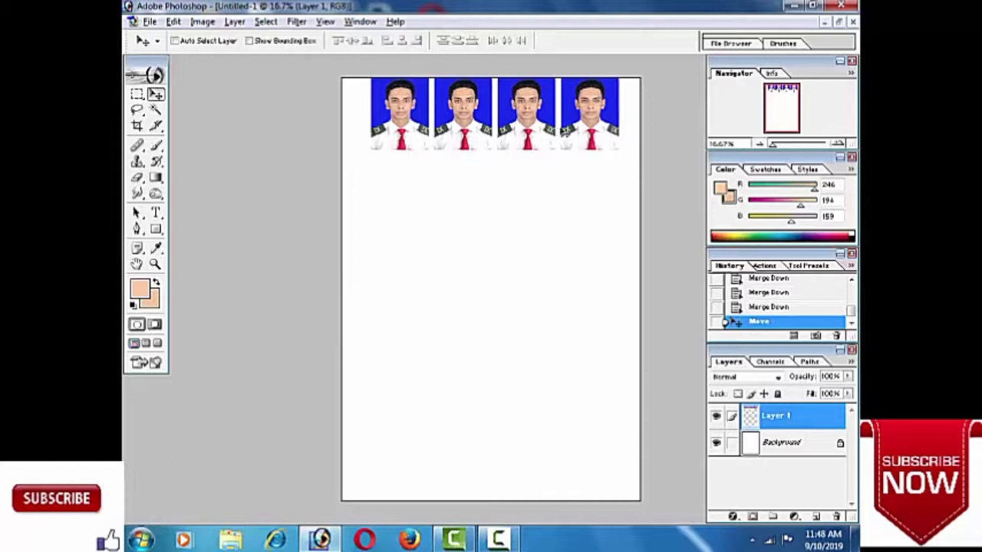
{"action": "left_click_drag", "start_coordinate": [566, 132], "coordinate": [566, 213]}
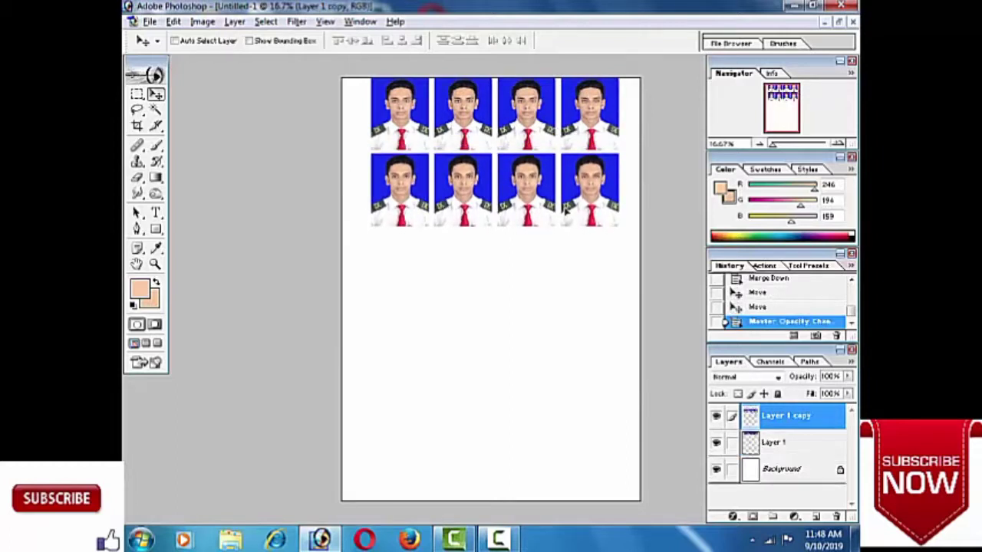
{"action": "key", "text": "Right"}
{"action": "key", "text": "Down"}
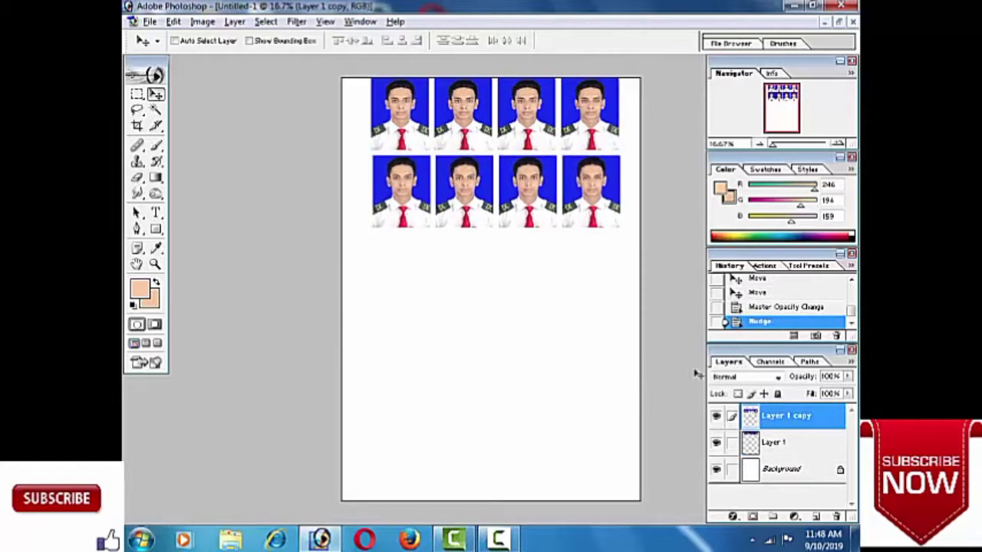
{"action": "key", "text": "ctrl+e"}
{"action": "key", "text": "Down"}
{"action": "key", "text": "Down"}
{"action": "key", "text": "Down"}
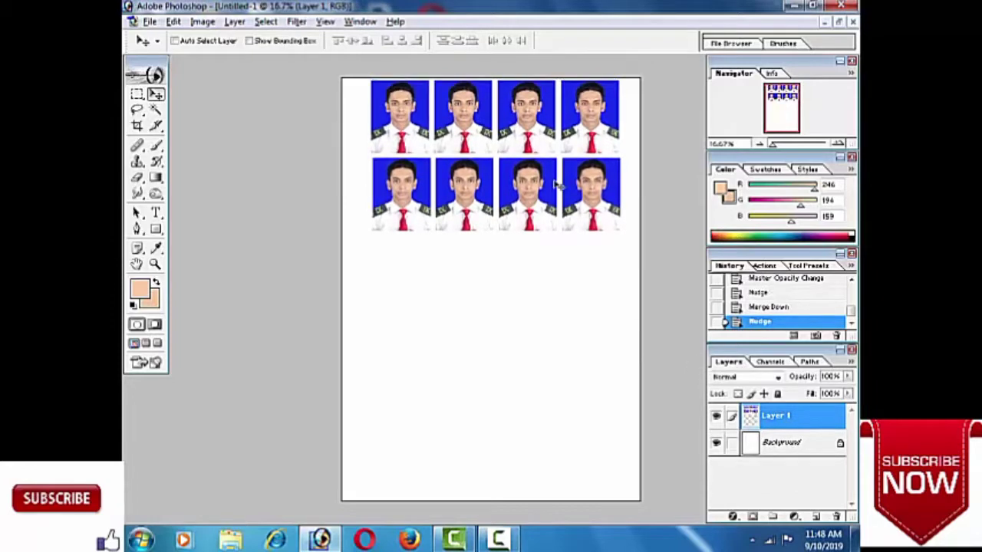
{"action": "key", "text": "ctrl+p"}
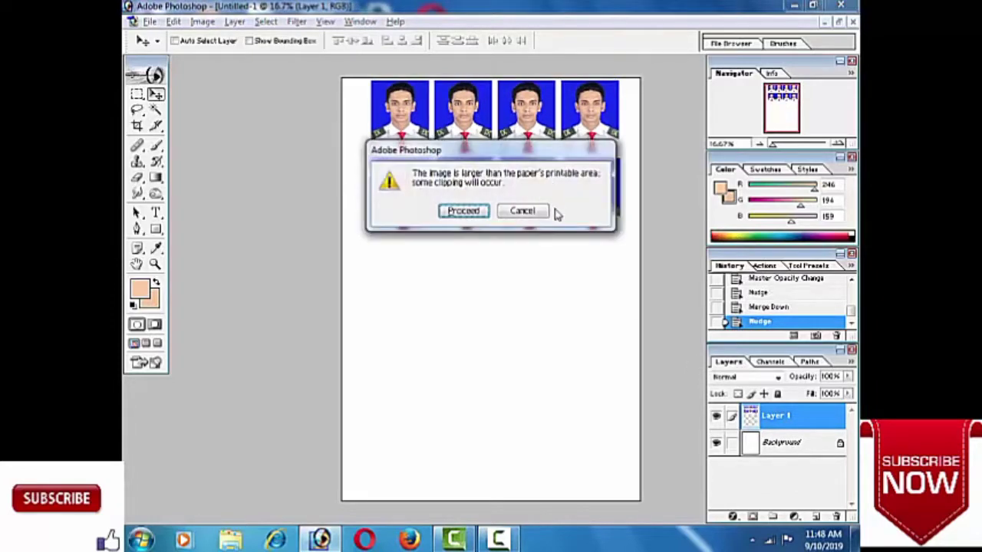
Continue past the clipping warning, turn off Center Image and set Top and Left to 0
{"action": "left_click", "coordinate": [540, 217]}
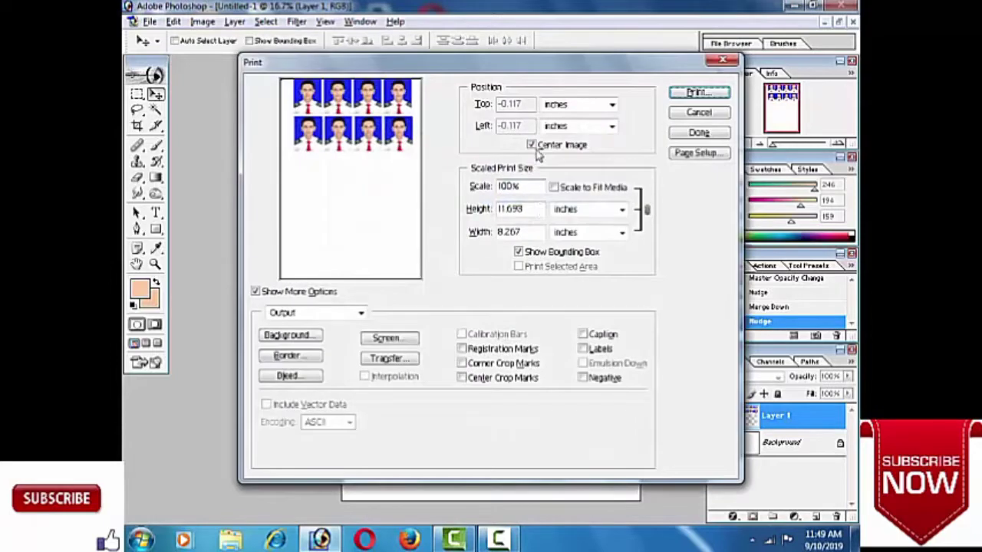
{"action": "left_click", "coordinate": [530, 145]}
{"action": "left_click", "coordinate": [532, 145]}
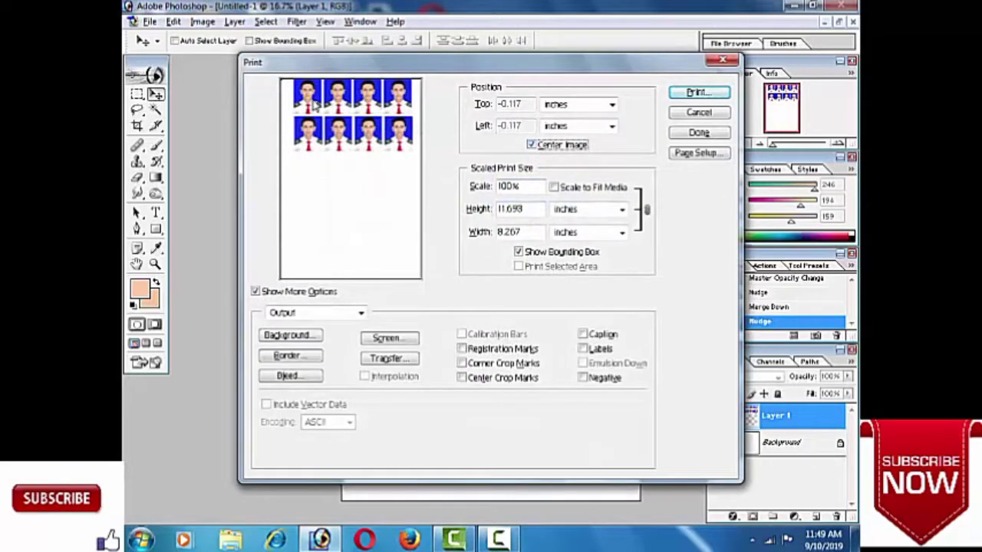
{"action": "left_click", "coordinate": [537, 145]}
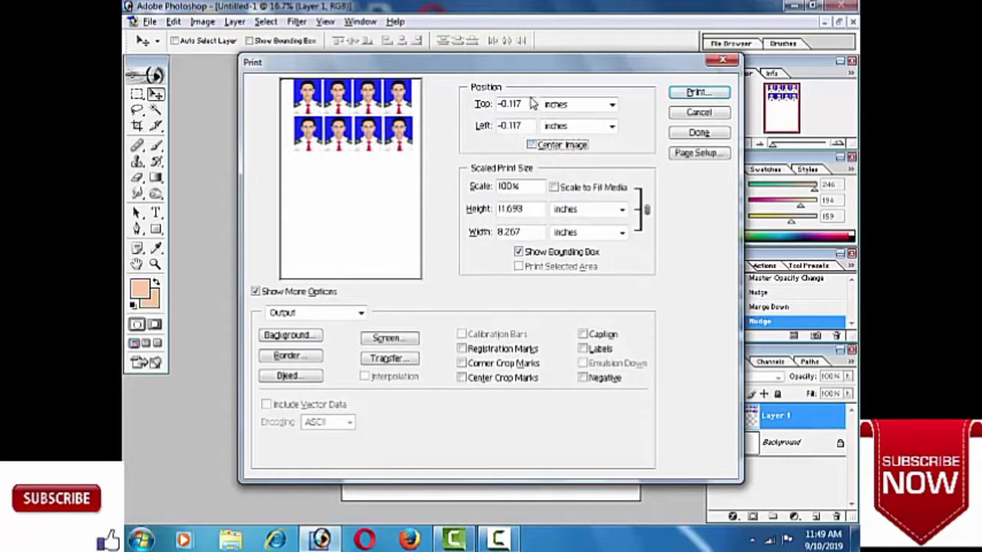
{"action": "double_click", "coordinate": [522, 104]}
{"action": "type", "text": "0"}
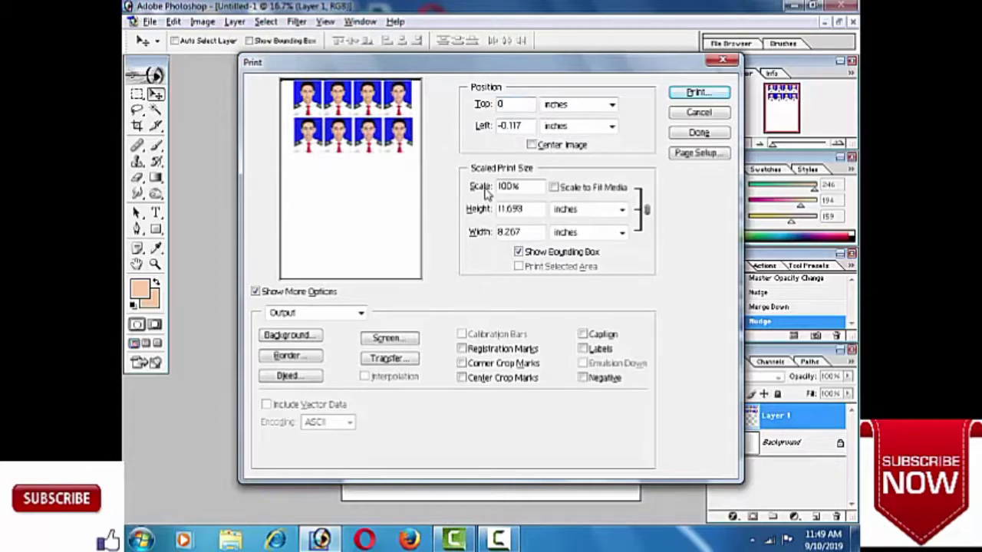
{"action": "type", "text": "0"}
{"action": "key", "text": "Return"}
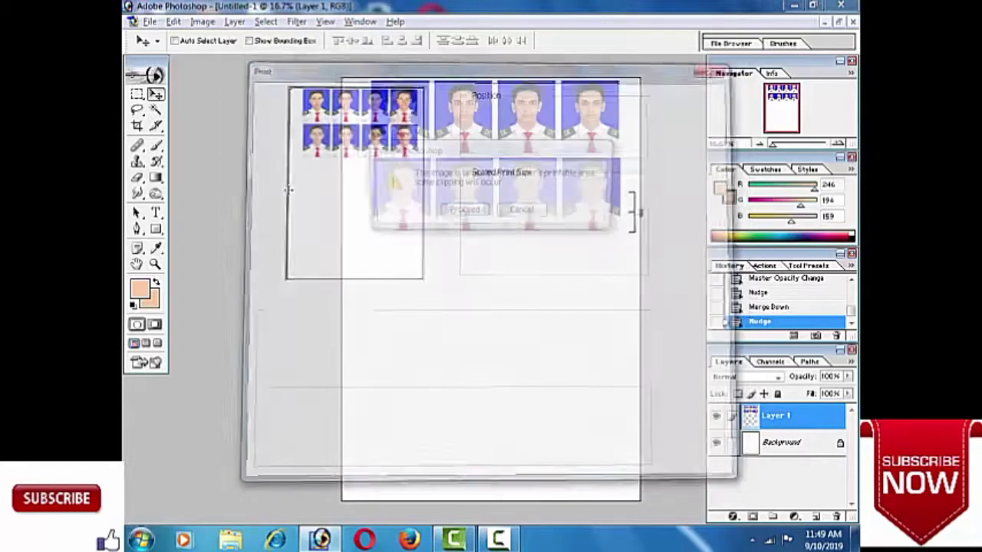
{"action": "key", "text": "Return"}
Accept the printer properties, dismiss the print dialog, reset palette locations and minimise Photoshop
{"action": "left_click", "coordinate": [568, 97]}
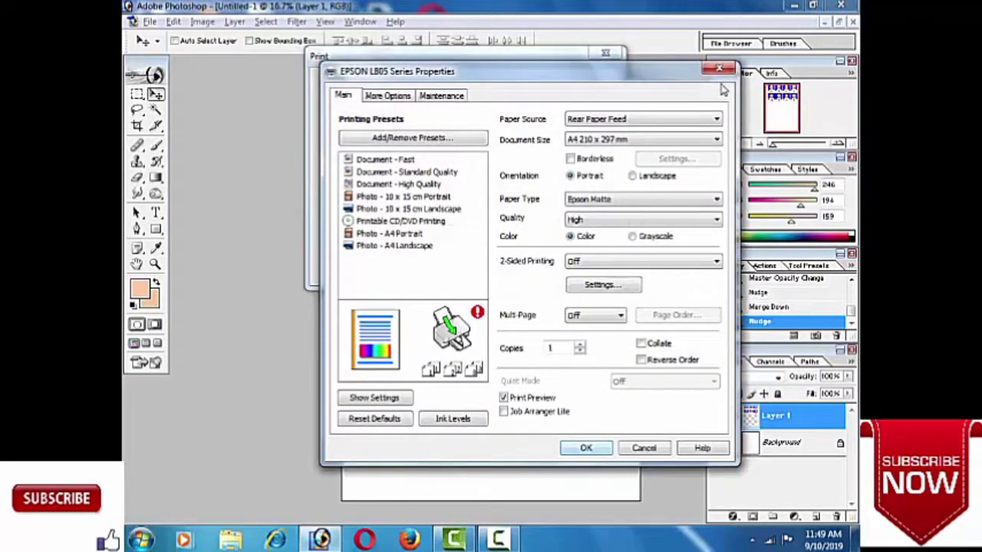
{"action": "left_click", "coordinate": [718, 69]}
{"action": "key", "text": "Escape"}
{"action": "left_click", "coordinate": [360, 22]}
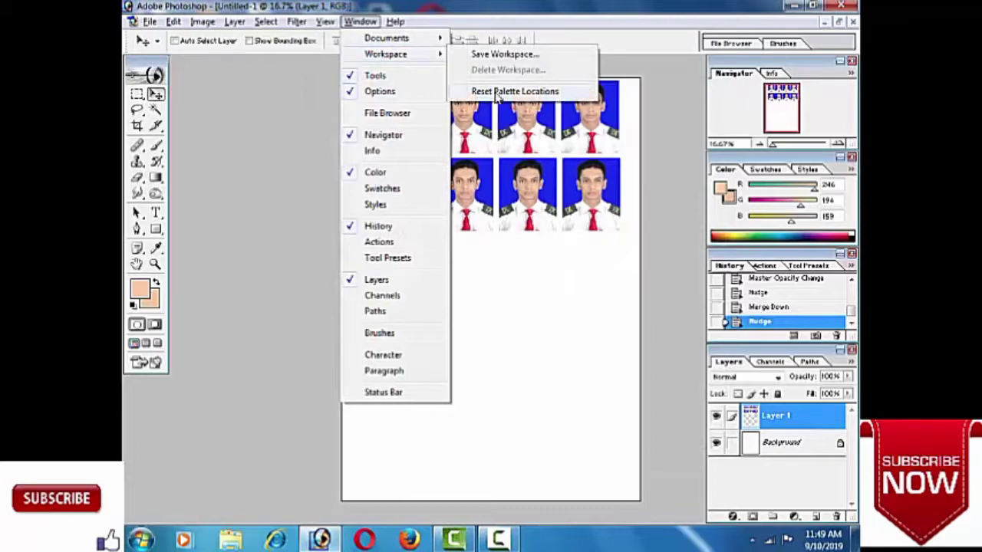
{"action": "left_click", "coordinate": [506, 90]}
{"action": "left_click", "coordinate": [839, 22]}
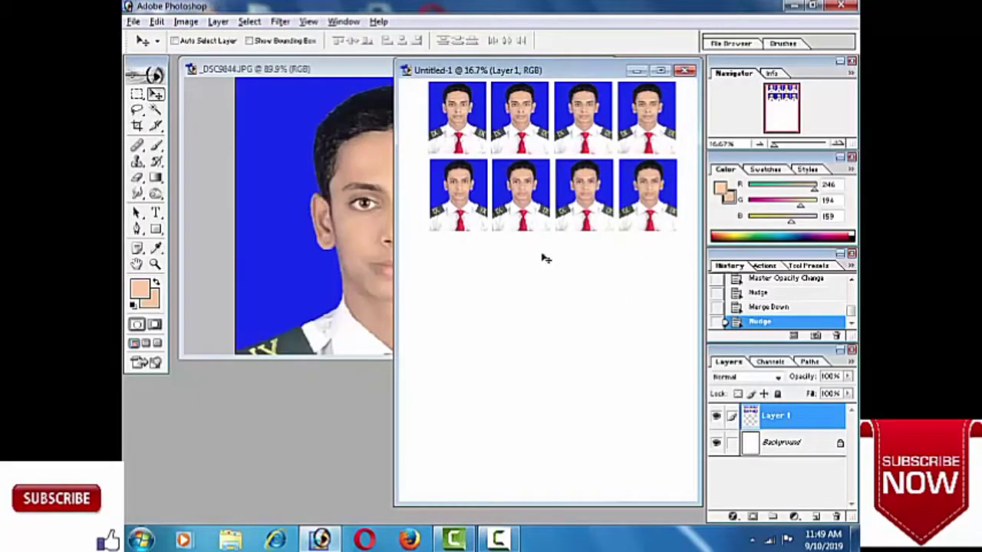
{"action": "left_click", "coordinate": [793, 6]}
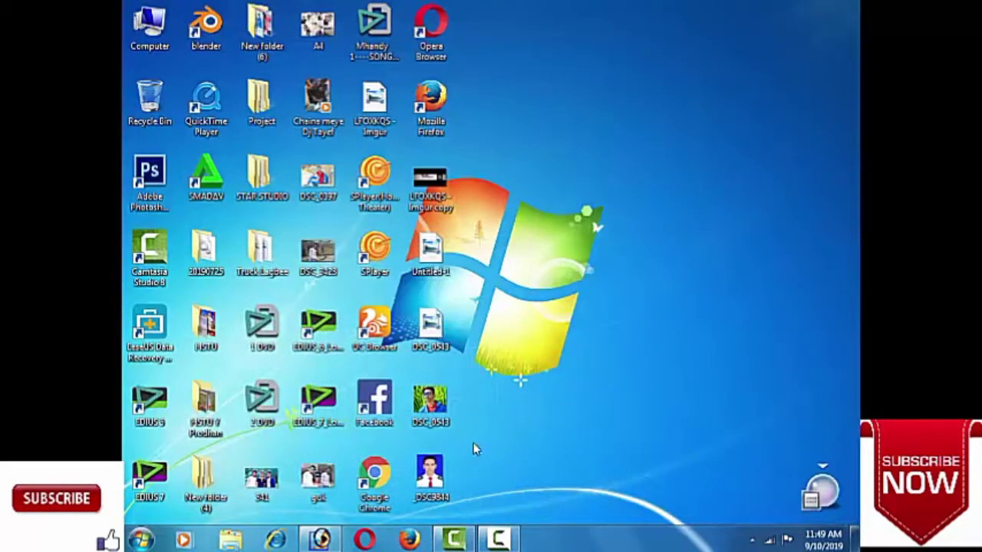
{"action": "double_click", "coordinate": [429, 475]}
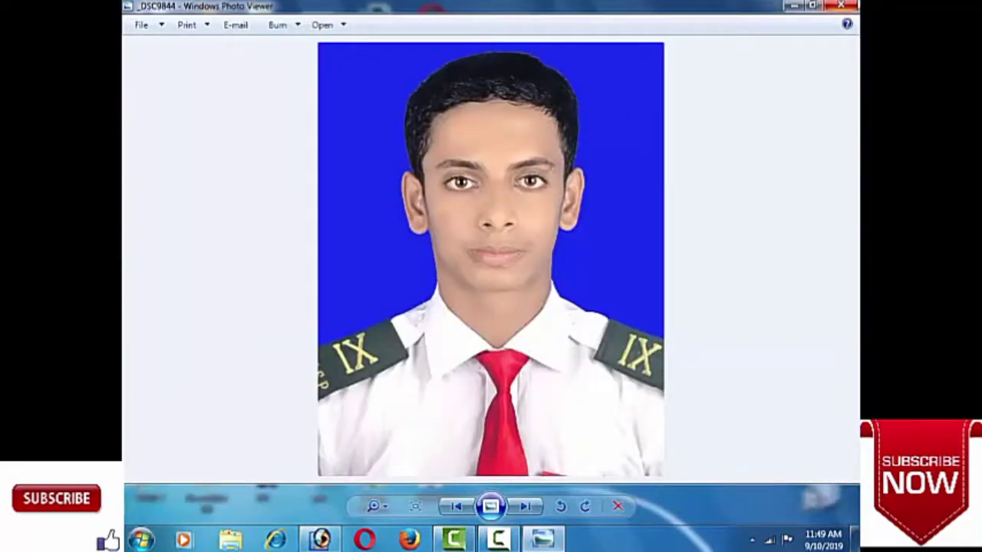
{"action": "left_click", "coordinate": [841, 5]}
{"action": "left_click", "coordinate": [485, 544]}
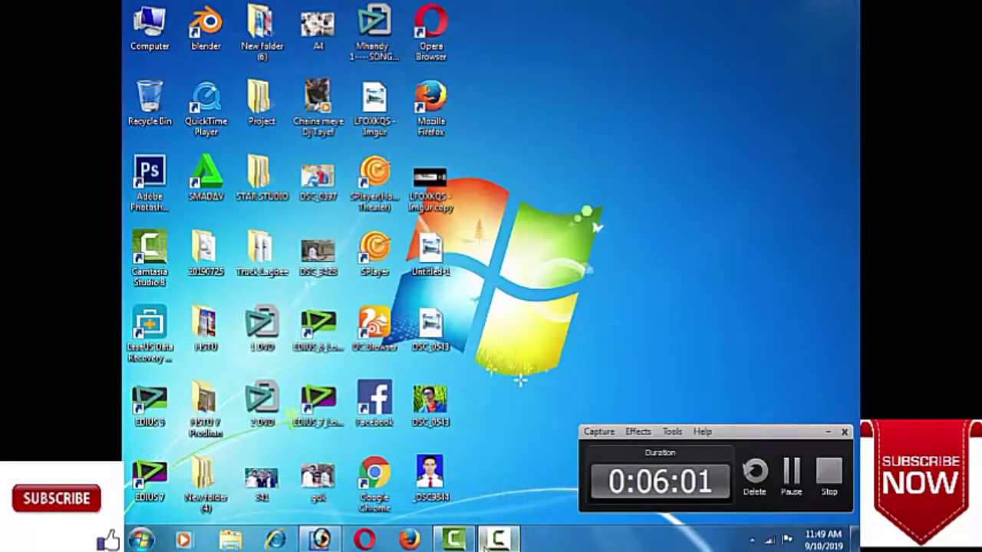